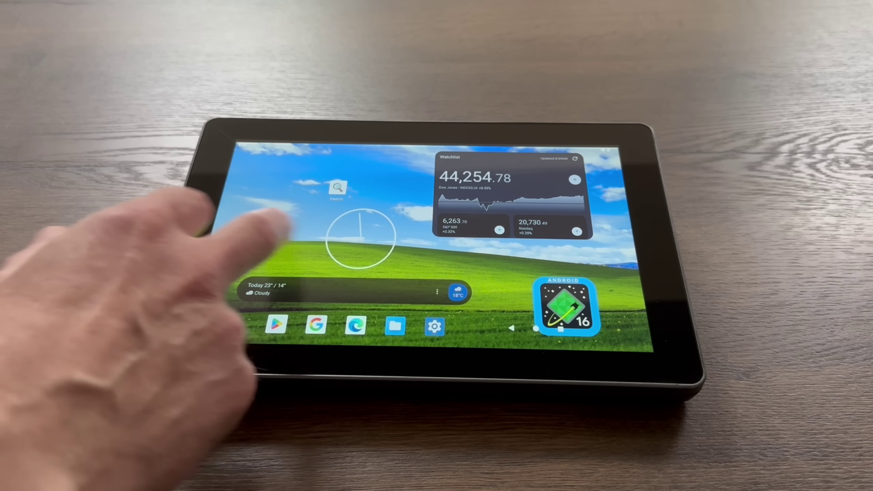
Step: Swipe between home screens, launch the Play Store from the app drawer, and browse its featured carousels
left_click_drag(195, 193, 344, 206)
left_click_drag(293, 157, 214, 159)
left_click_drag(225, 262, 227, 172)
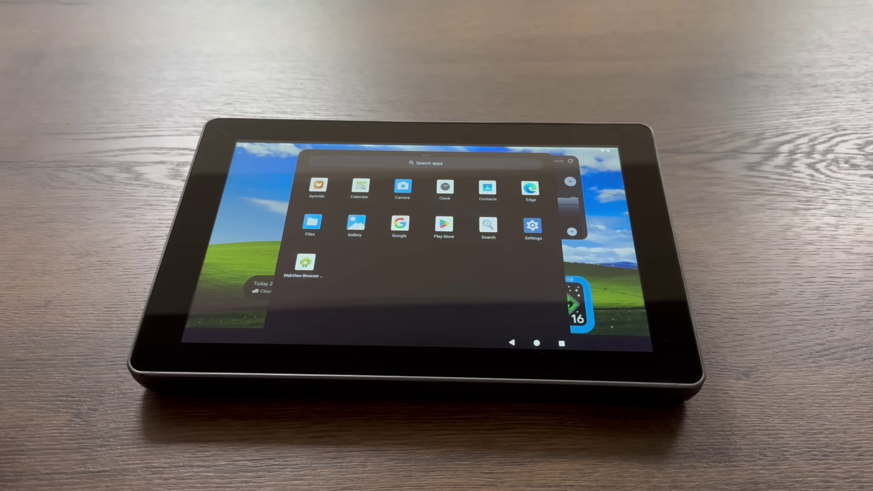
left_click(444, 224)
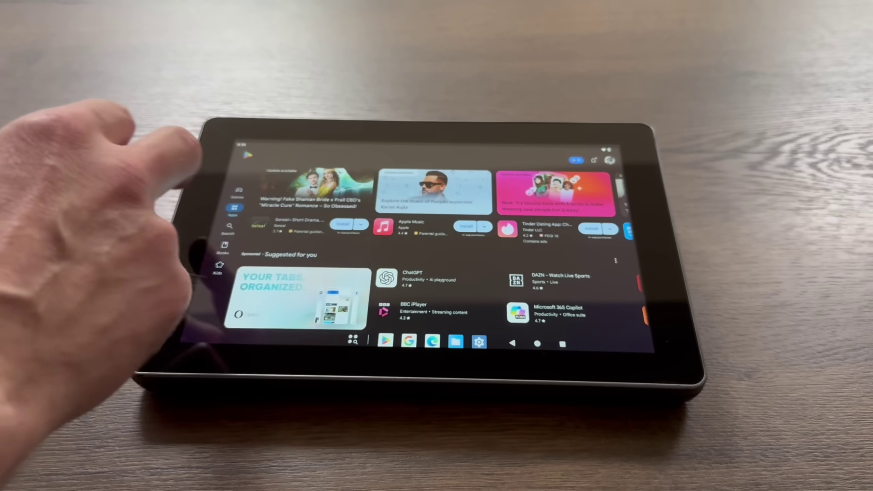
left_click_drag(292, 192, 516, 193)
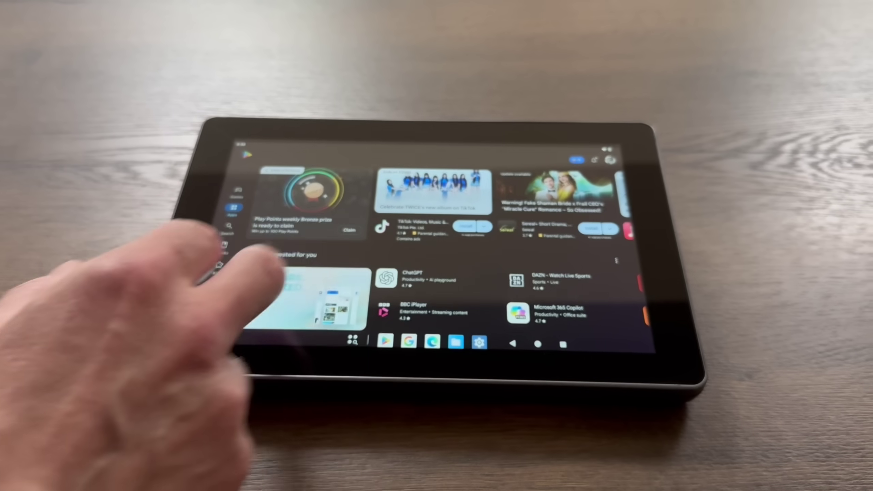
left_click_drag(516, 289, 241, 285)
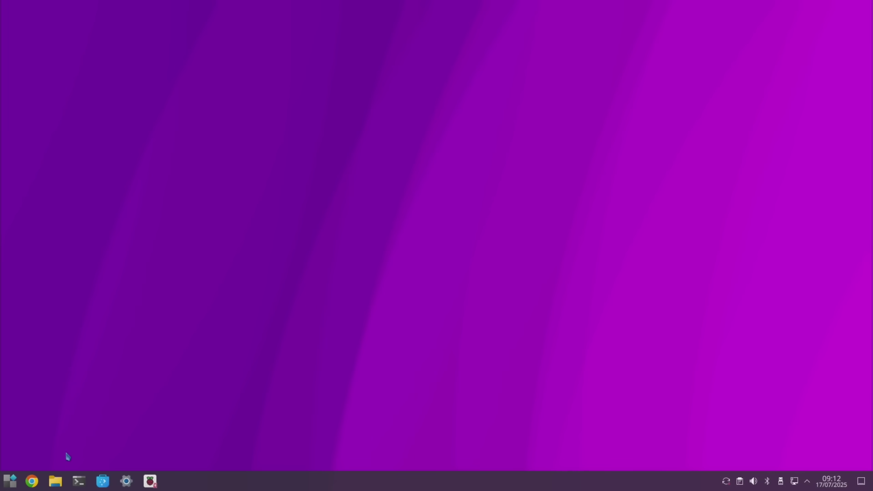
Step: Search 'konstakang' in Chromium and open the Raspberry Pi 5 page on konstakang.com
left_click(32, 481)
type("k")
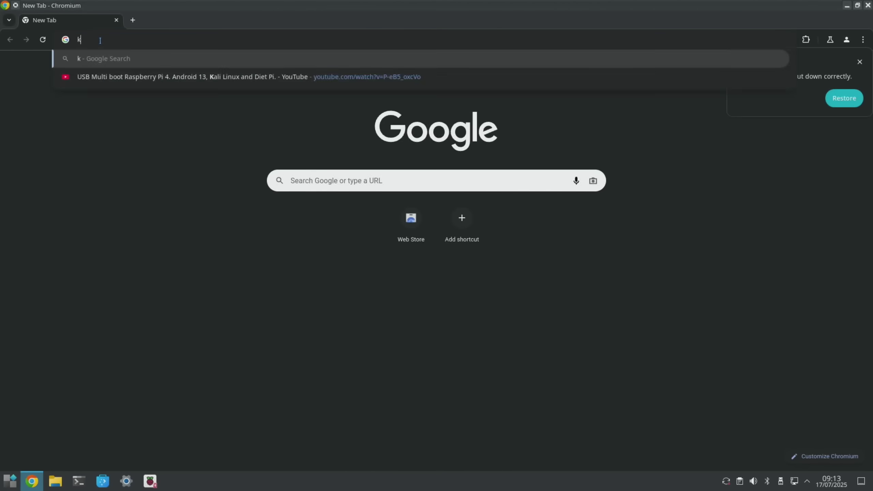
type("onstakang")
key("Return")
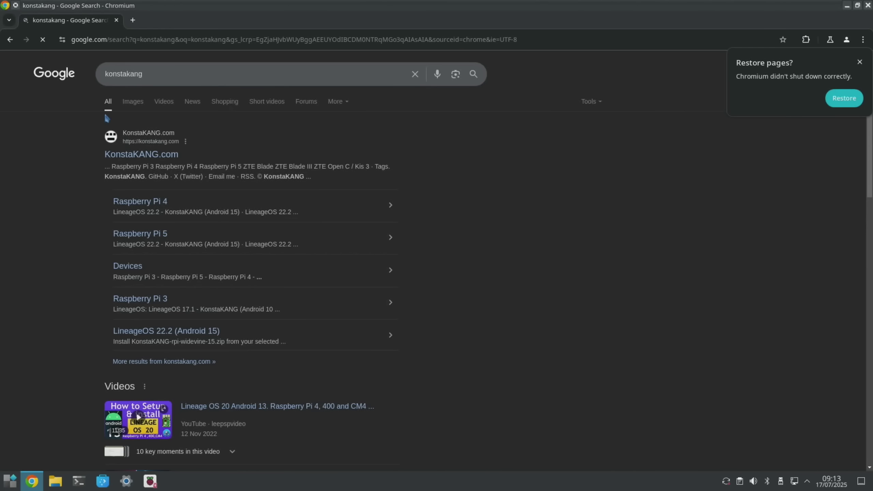
left_click(143, 234)
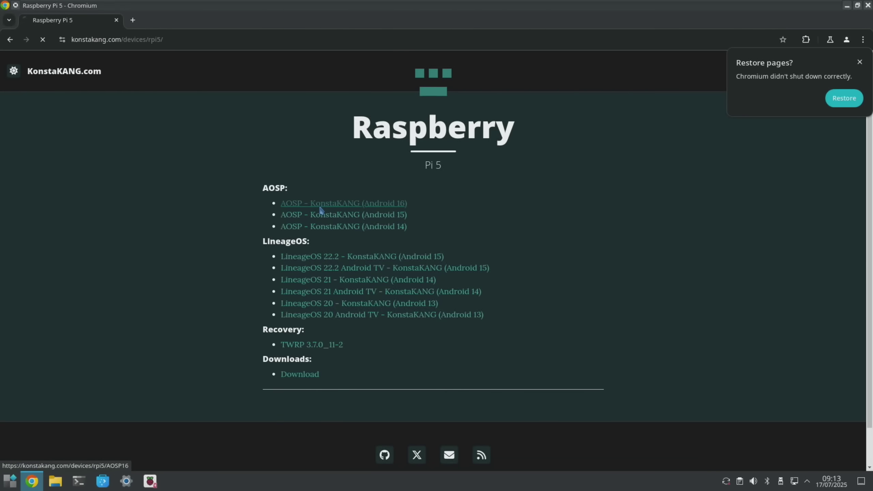
scroll(319, 207, "down", 10)
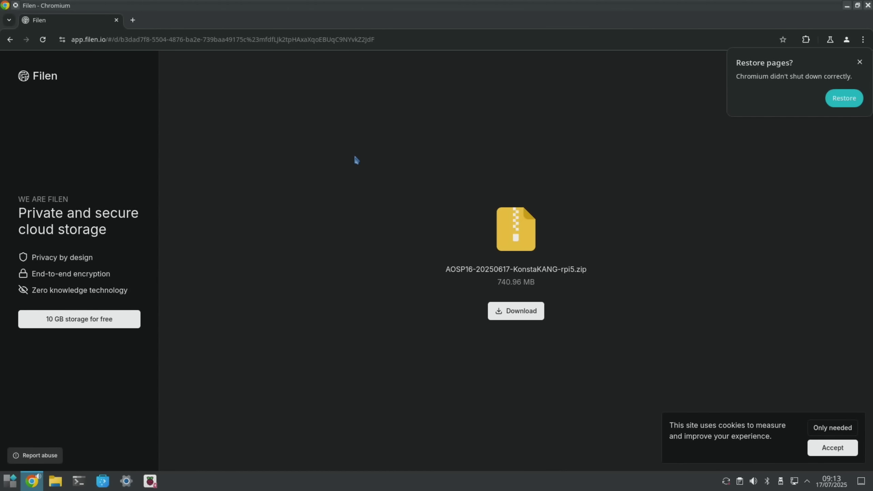
left_click(512, 309)
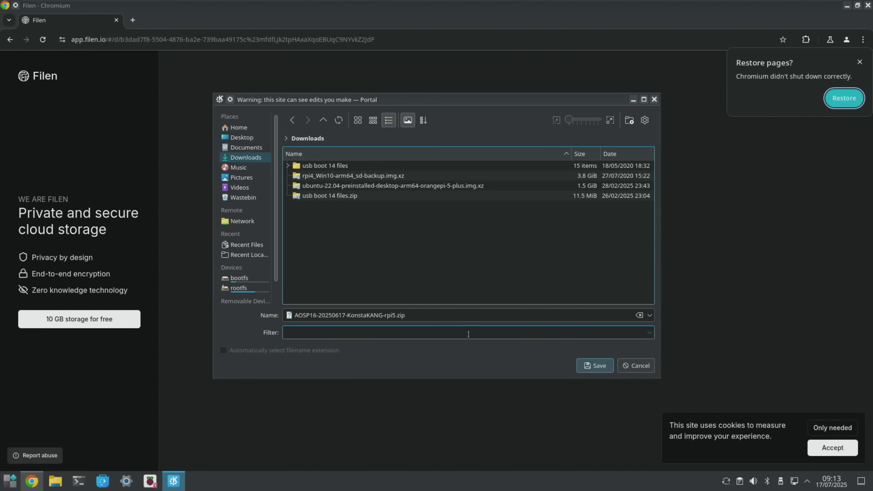
left_click(596, 367)
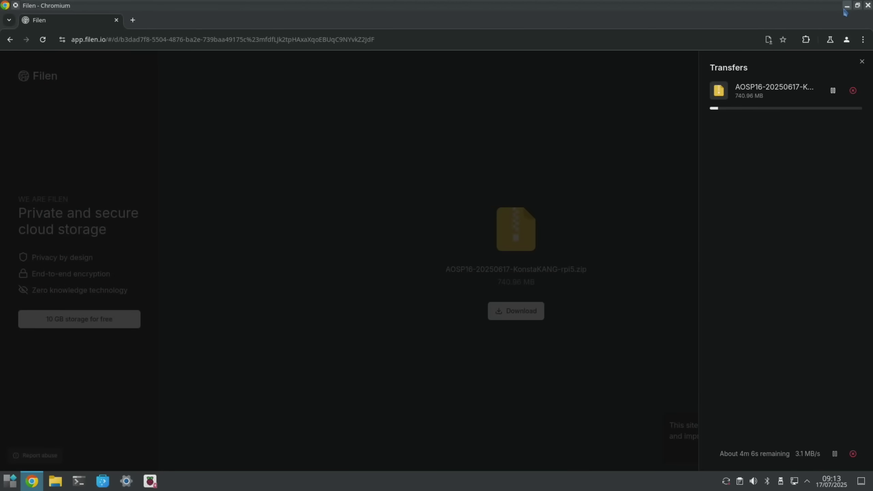
left_click(847, 5)
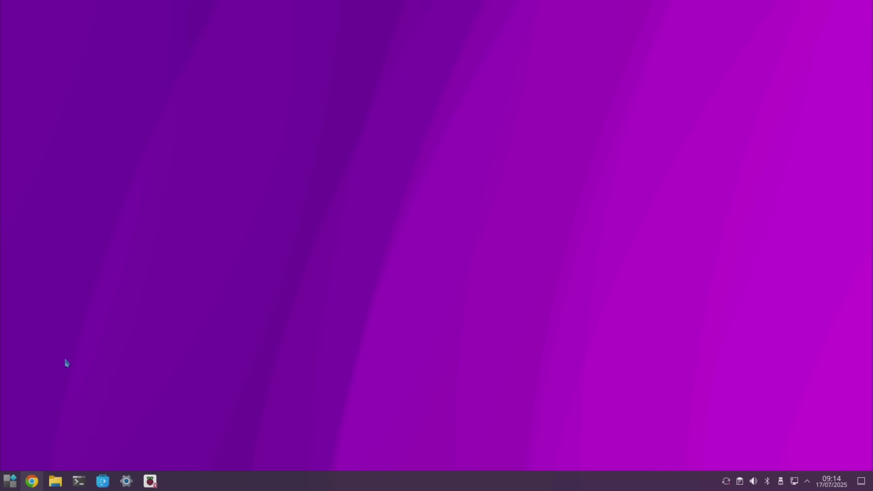
left_click(10, 481)
left_click(107, 174)
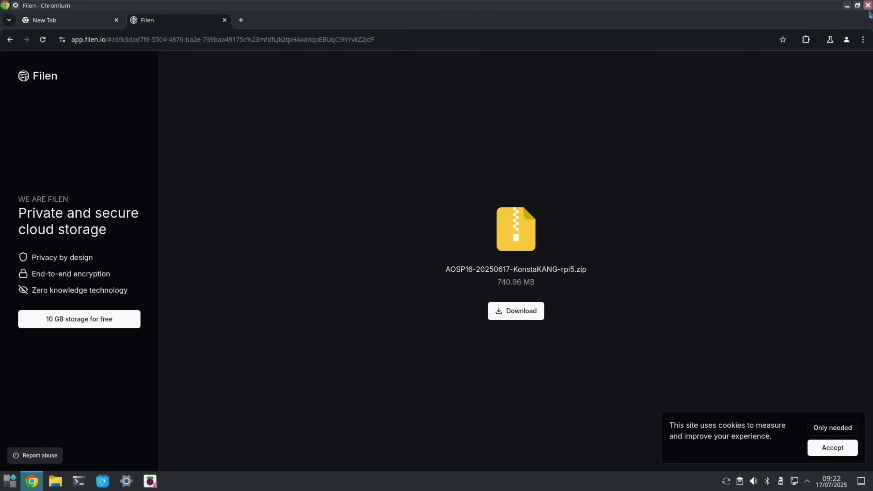
left_click(869, 6)
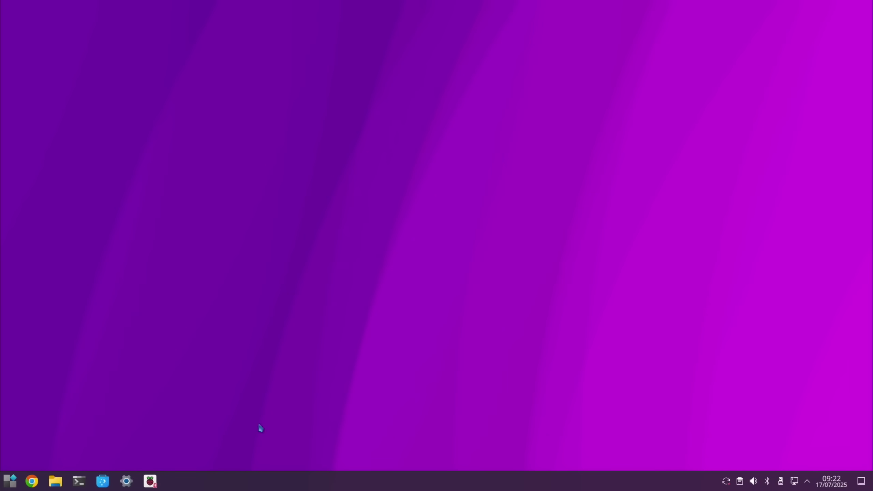
left_click(144, 488)
left_click(403, 257)
scroll(405, 263, "down", 5)
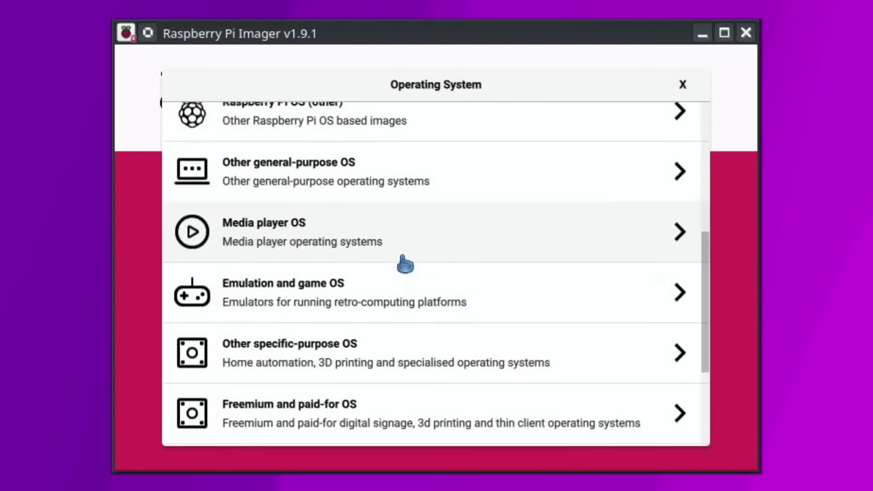
scroll(405, 263, "down", 3)
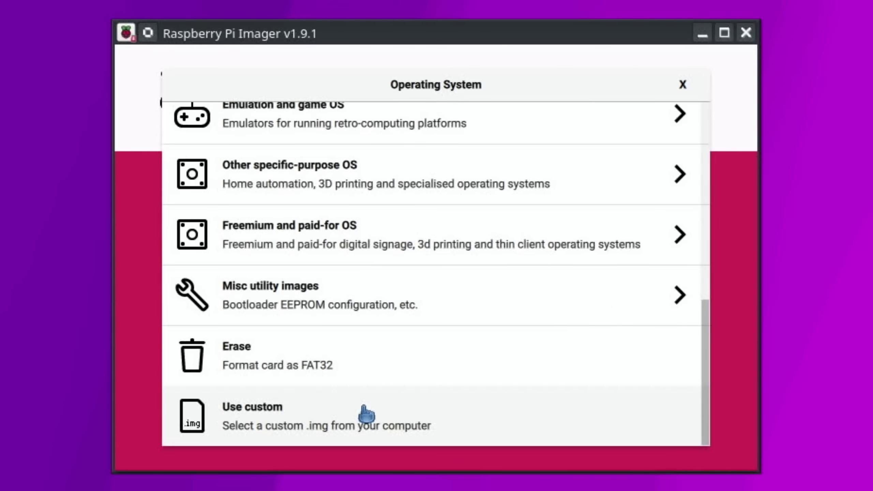
left_click(366, 415)
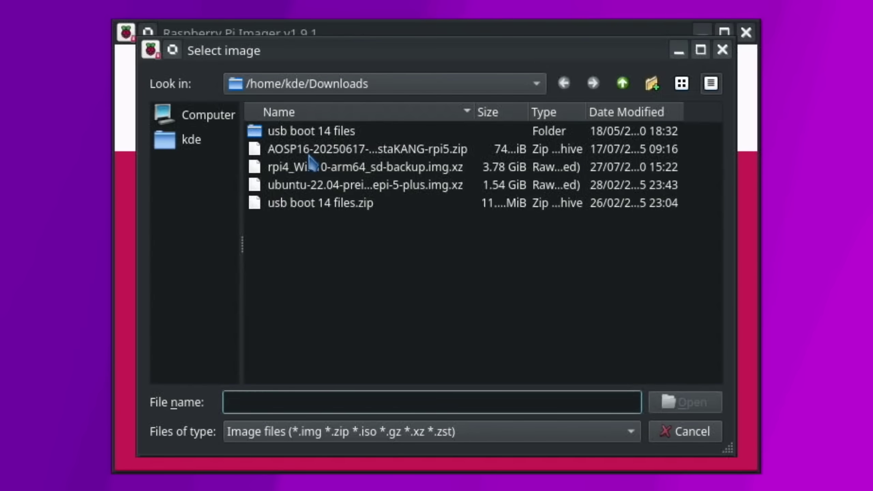
double_click(299, 152)
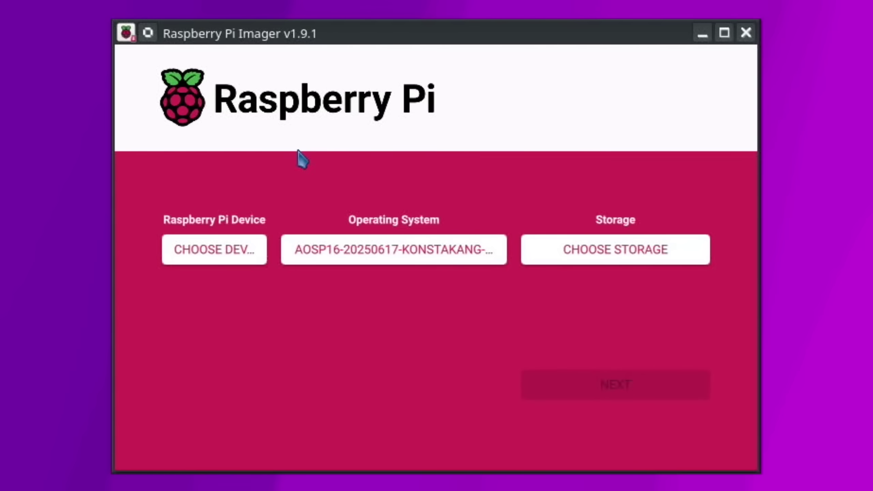
Step: Write it to the Internal SD card reader with no OS customisation, authorising with the password
left_click(555, 248)
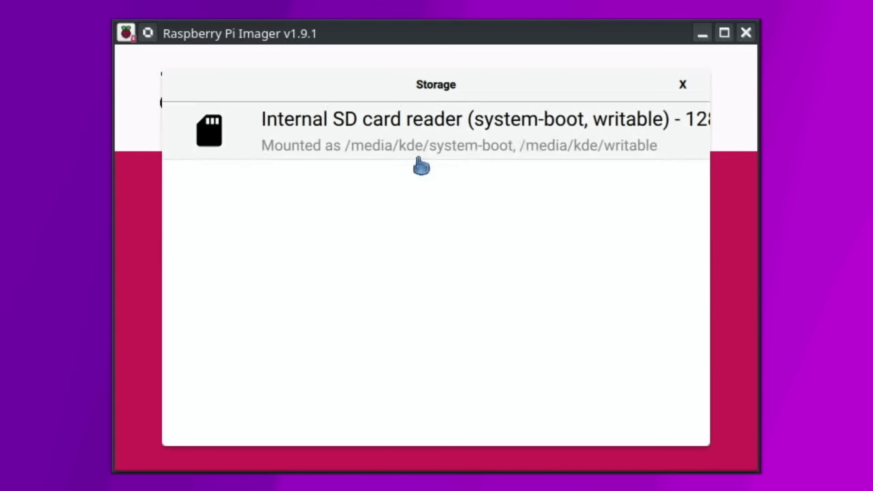
left_click(456, 139)
left_click(615, 389)
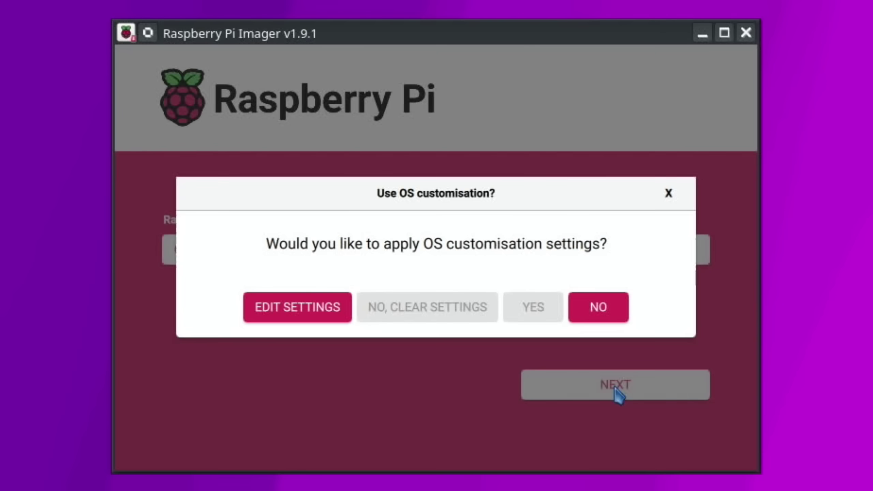
left_click(597, 318)
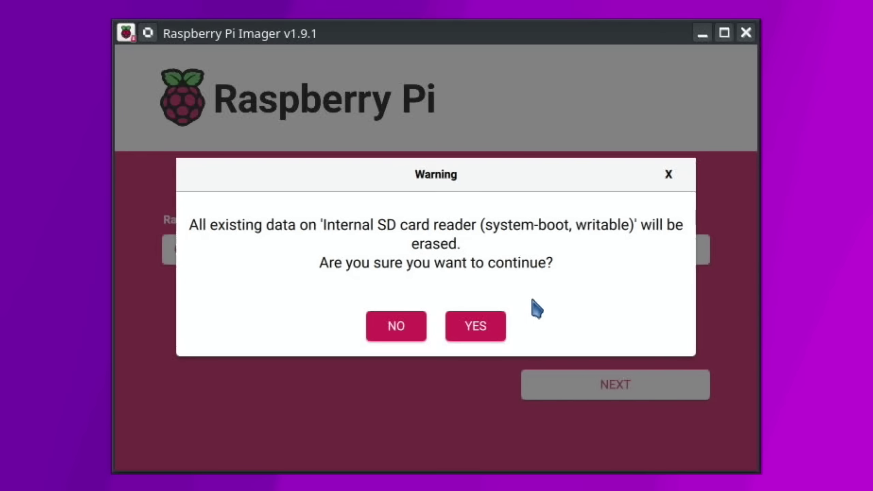
left_click(469, 329)
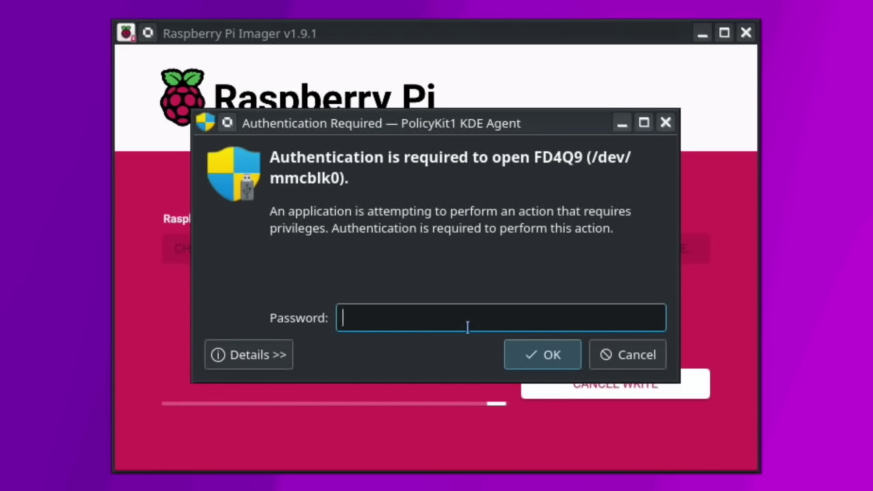
type("•••")
key("Return")
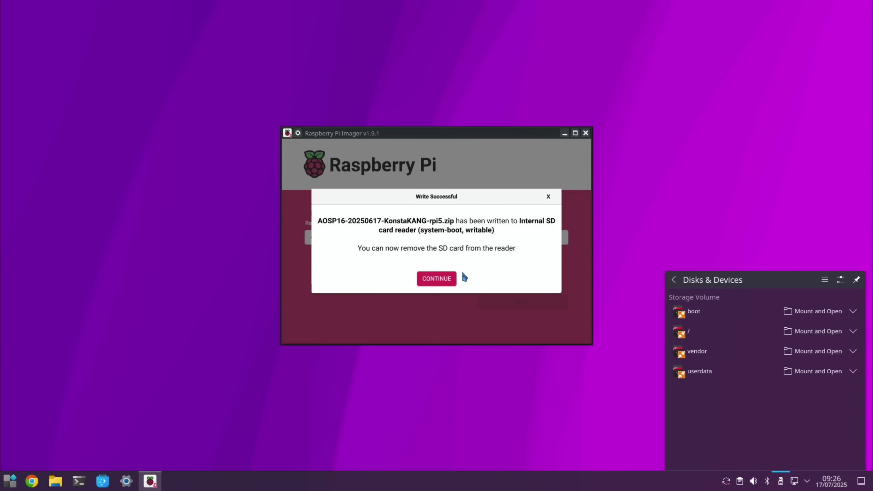
Step: Dismiss Write Successful, close the Imager, and open /media/kde/boot in Dolphin
left_click(453, 279)
left_click(585, 133)
left_click(56, 482)
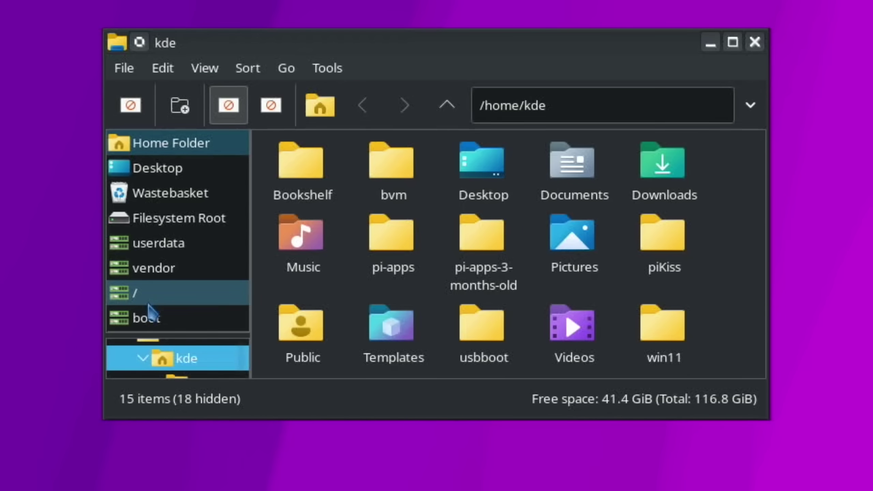
left_click(149, 317)
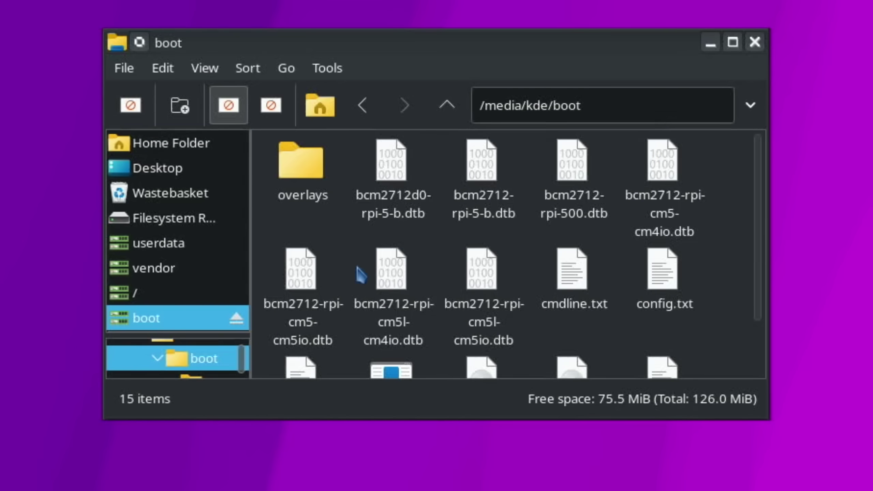
Step: Open config.txt in Kate and switch the boot overlay to android-sdcard, commenting out android-usb
double_click(659, 287)
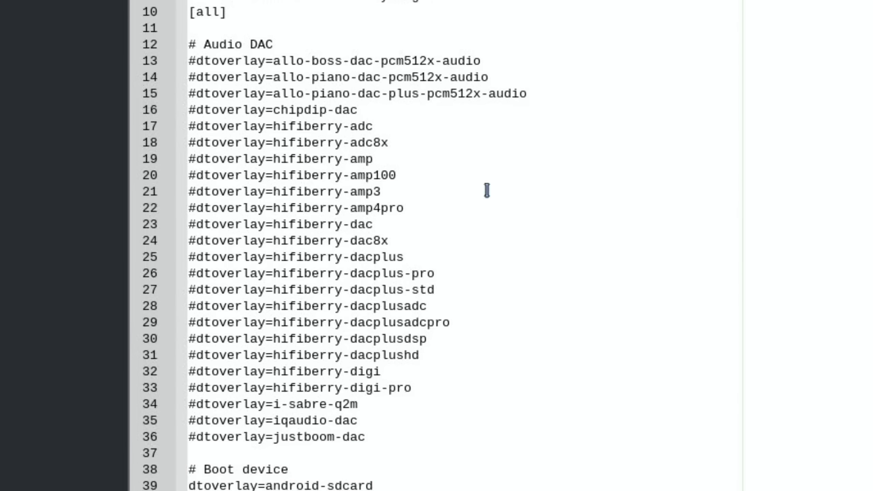
scroll(388, 110, "down", 6)
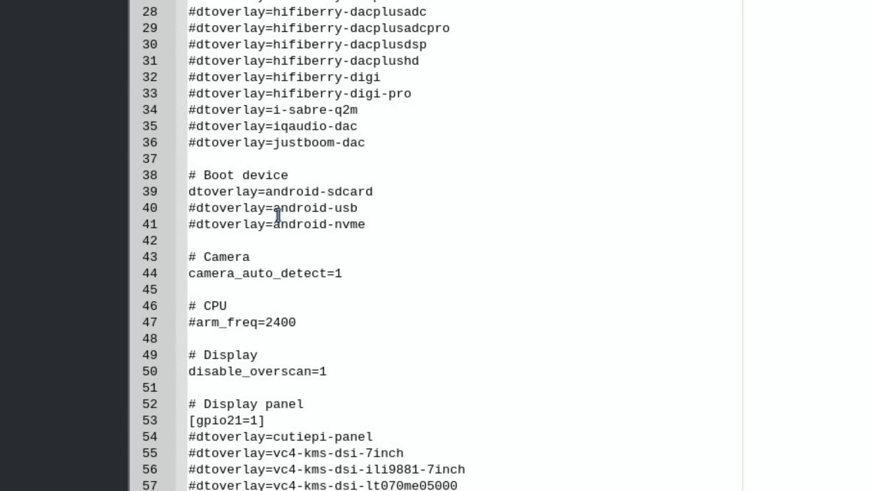
left_click(195, 206)
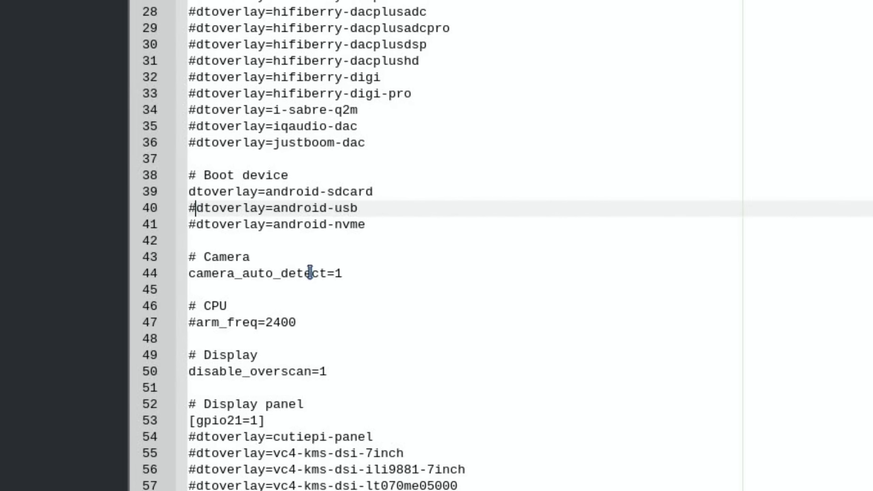
key("BackSpace")
key("Up")
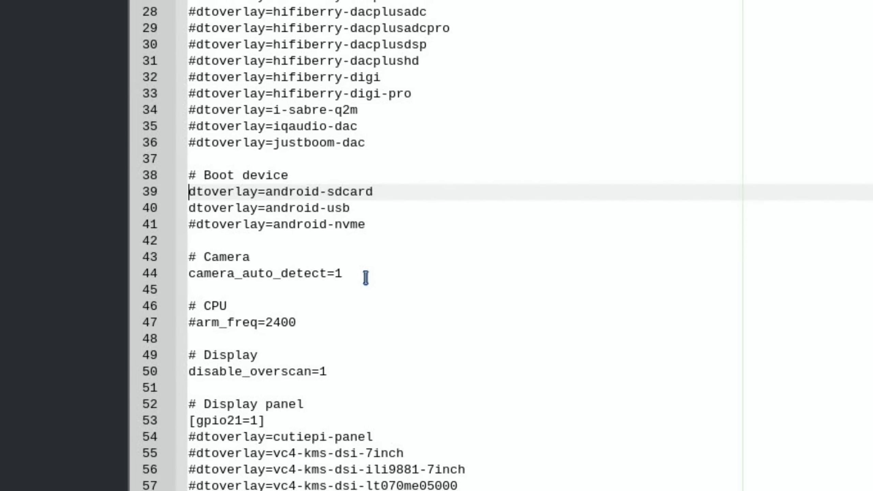
type("#")
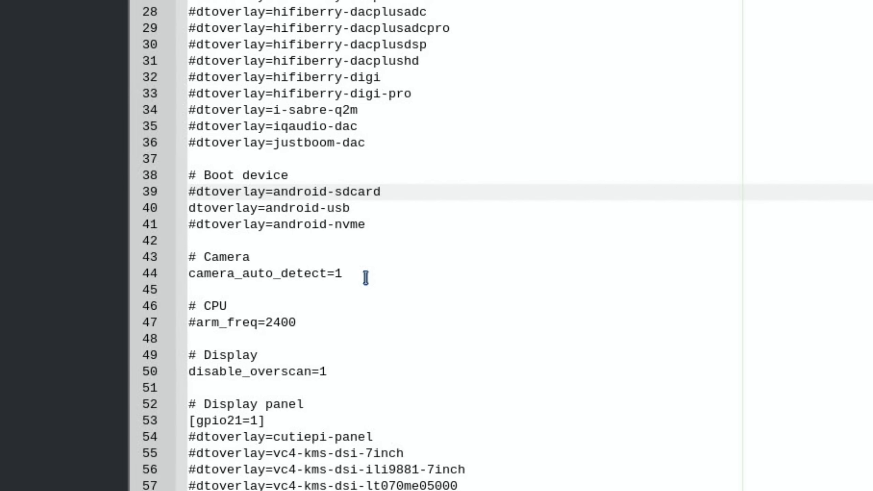
key("BackSpace")
key("Down")
type("#")
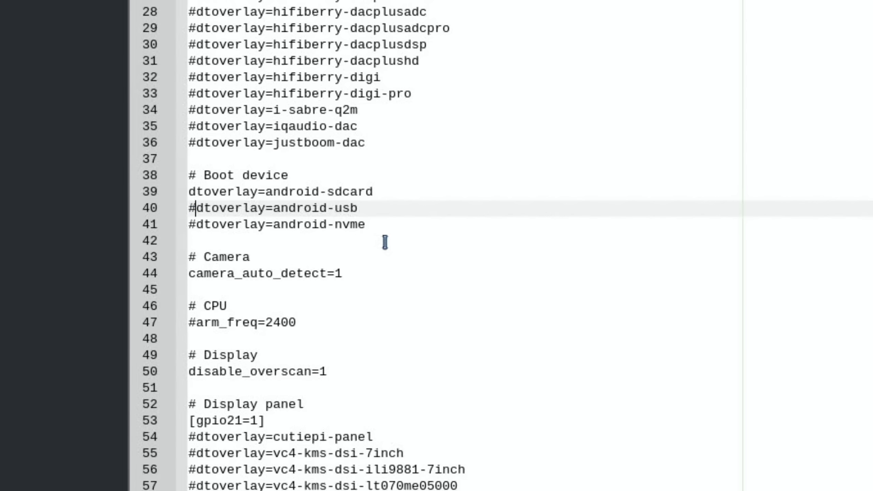
Step: Close config.txt without saving the changes
scroll(386, 243, "down", 12)
scroll(385, 243, "up", 12)
key("ctrl+w")
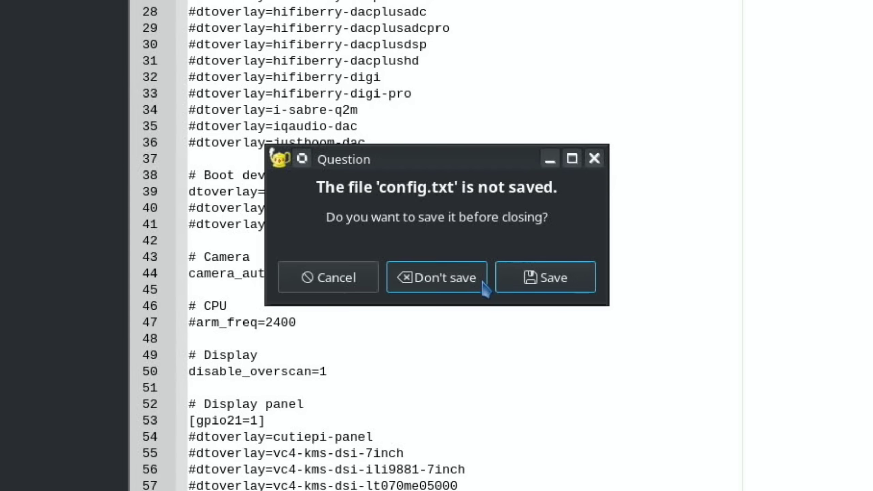
left_click(483, 284)
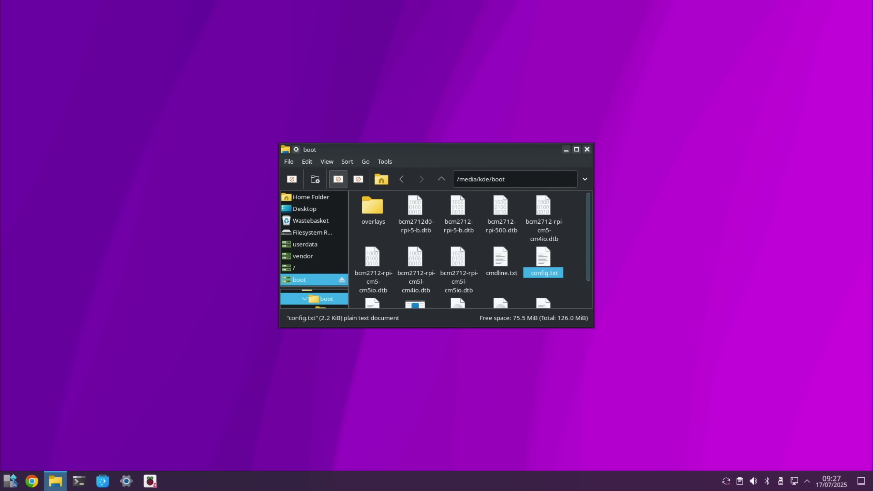
left_click(9, 485)
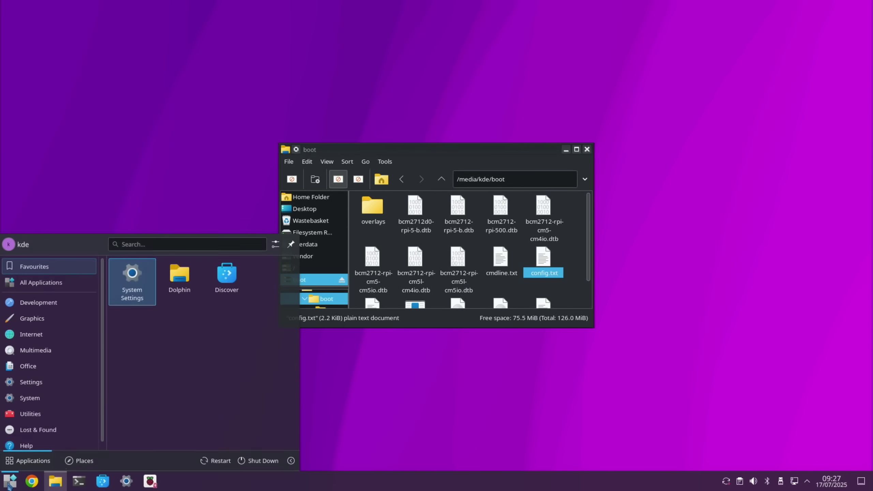
Step: Shut down the KDE desktop and pick option 1 at the Pi boot menu to boot from SD
left_click(263, 460)
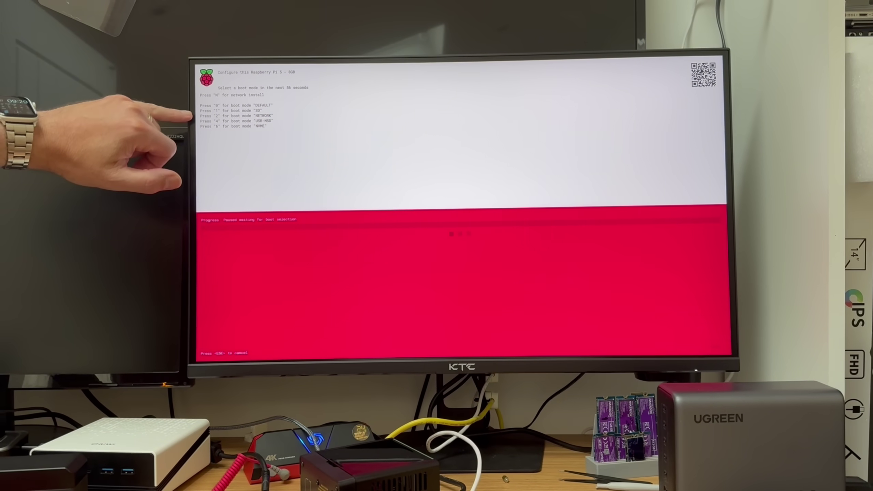
key("1")
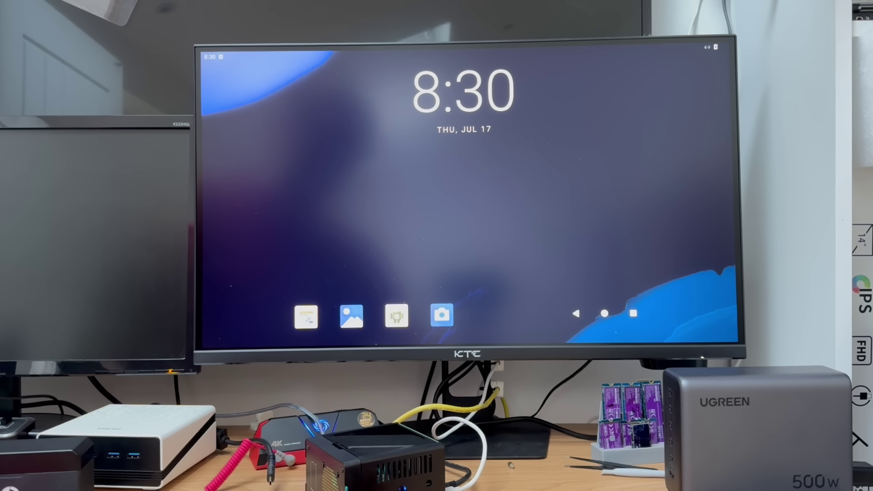
Step: Glance at the Android app drawer and quick settings, then reboot choosing option 6 for NVMe
left_click_drag(498, 305, 447, 154)
left_click(245, 134)
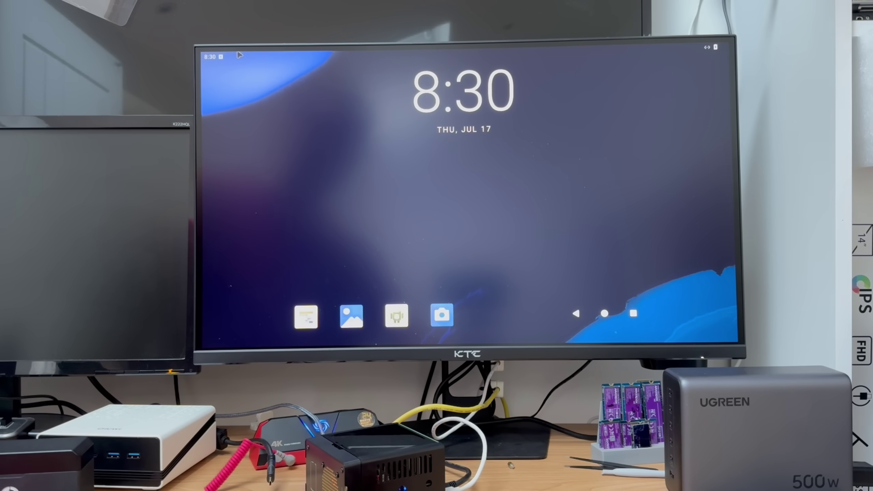
left_click_drag(241, 54, 282, 228)
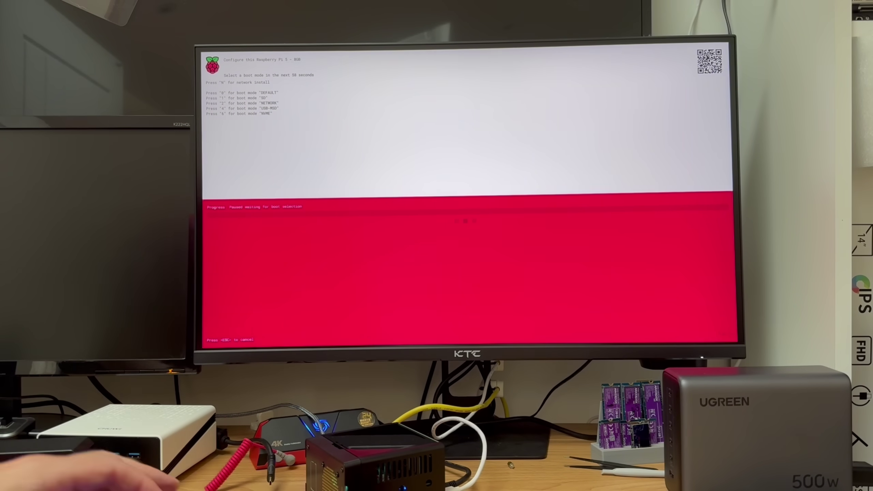
key("6")
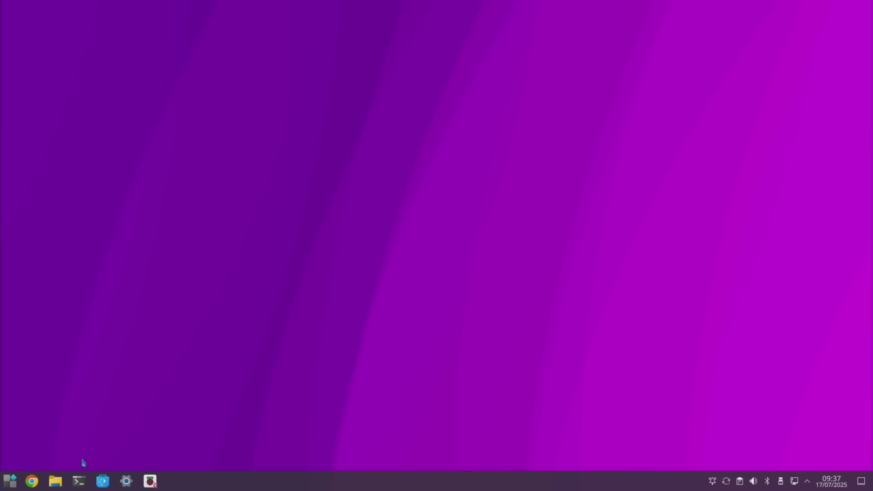
Step: Install GParted with 'sudo apt install gparted' in Konsole, then launch it by searching 'gp'
left_click(79, 481)
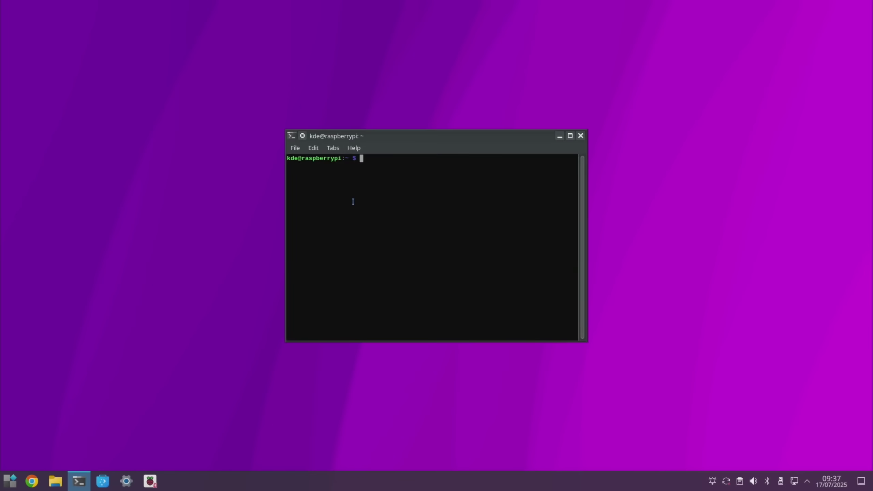
type("sudo apt install gparted")
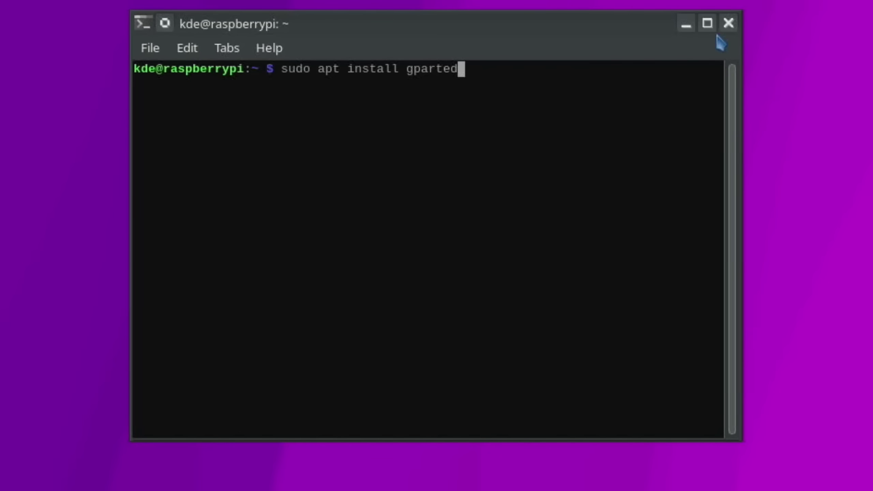
left_click(728, 24)
left_click(9, 481)
type("gp")
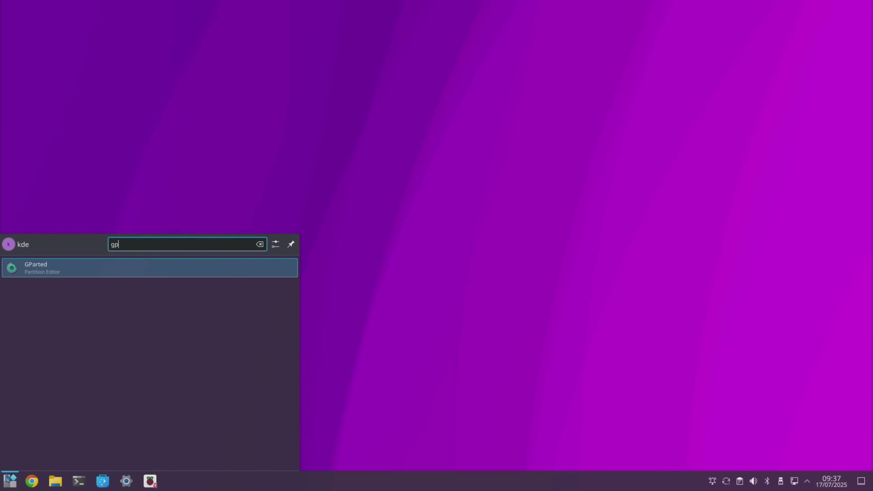
key("Return")
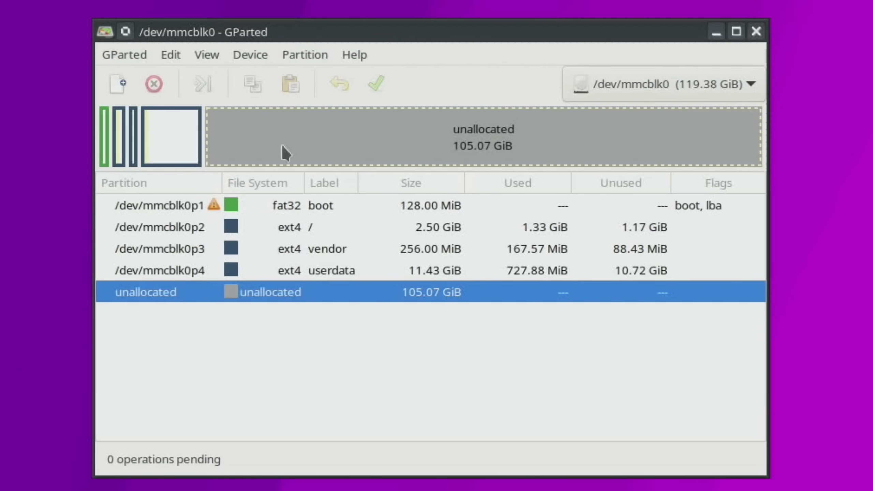
Step: Resize /dev/mmcblk0p4 (userdata) from 11.43 GiB to 116.50 GiB and apply the operation
left_click(174, 150)
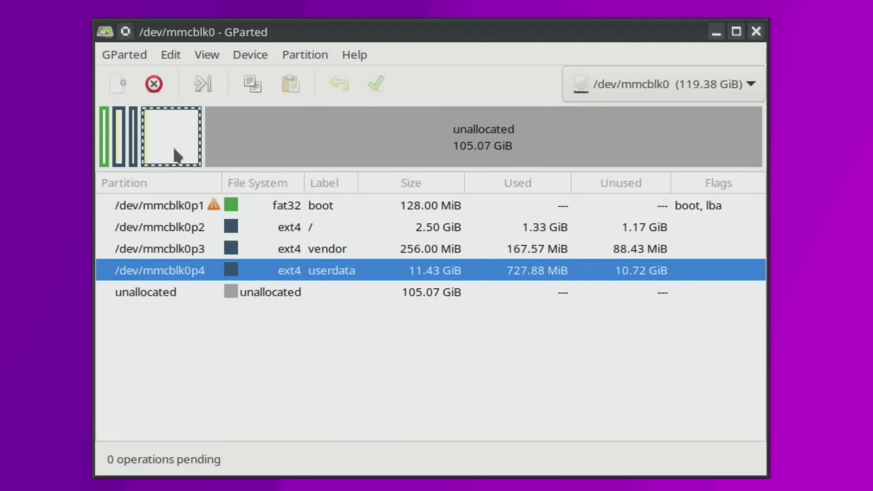
right_click(186, 140)
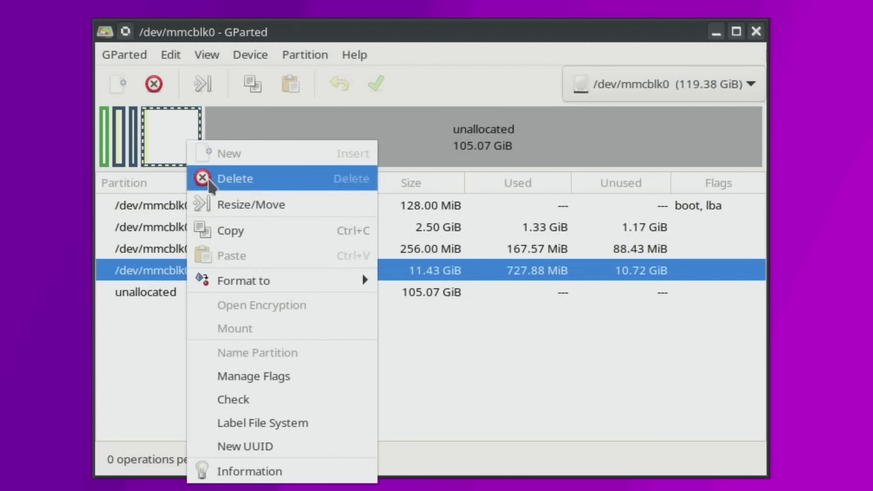
left_click(217, 206)
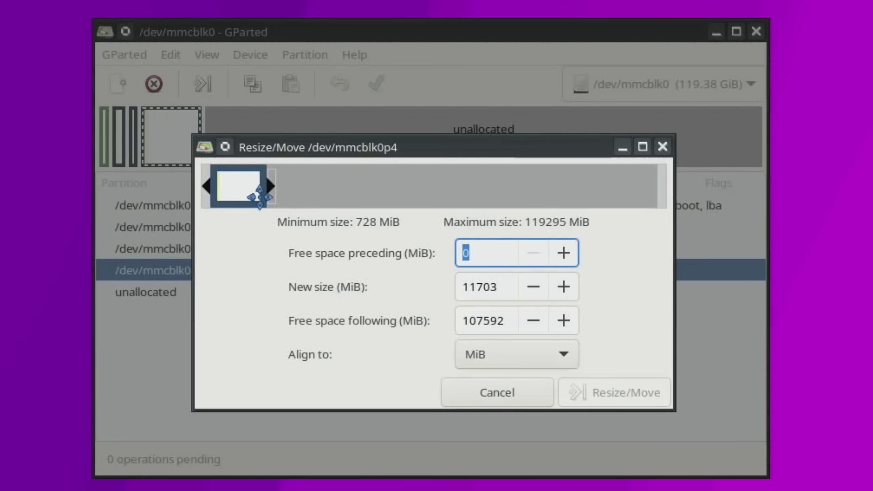
left_click_drag(275, 190, 682, 367)
left_click(650, 394)
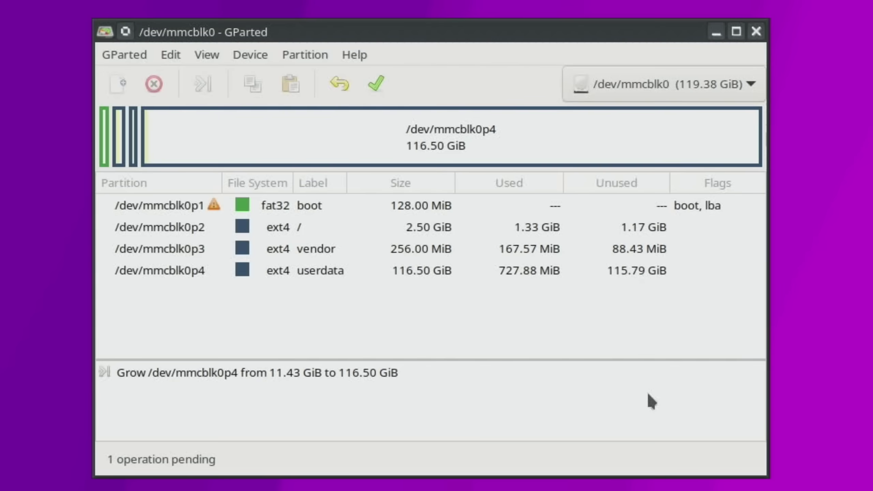
left_click(378, 84)
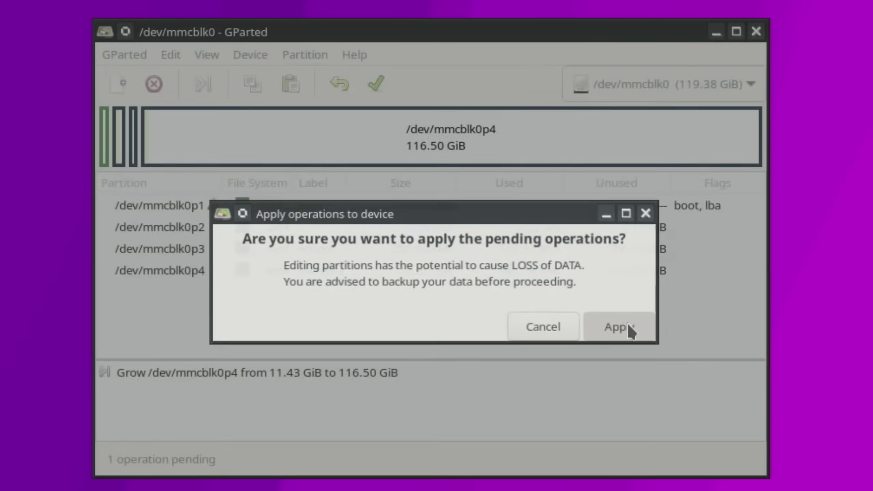
left_click(627, 325)
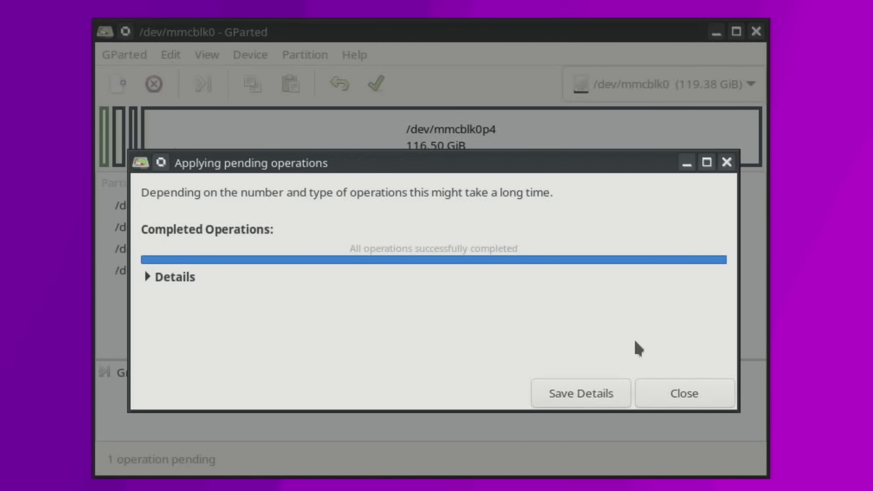
left_click(666, 396)
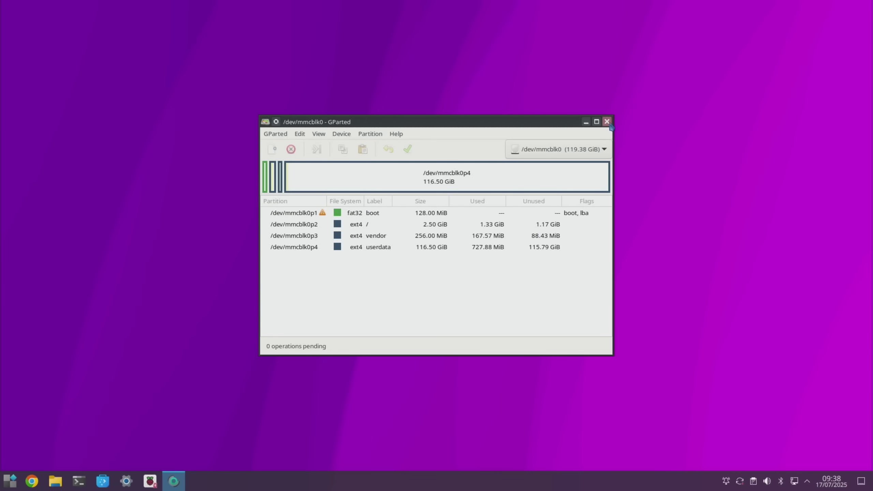
Step: Close GParted and search Google for 'aptoide apk' in Chromium
left_click(609, 123)
left_click(36, 483)
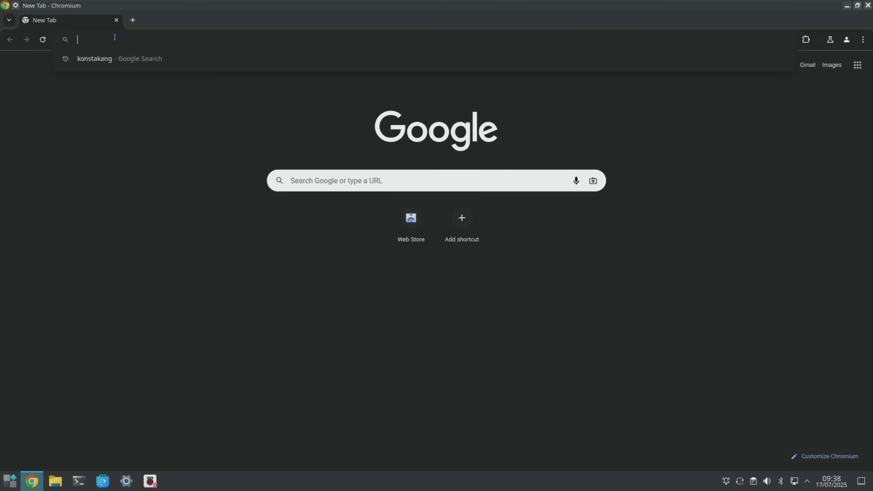
type("apt")
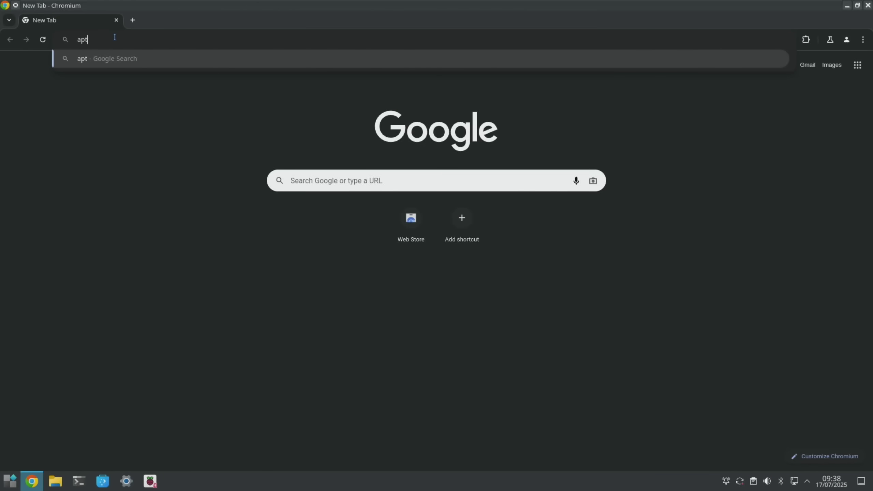
type("oide apk")
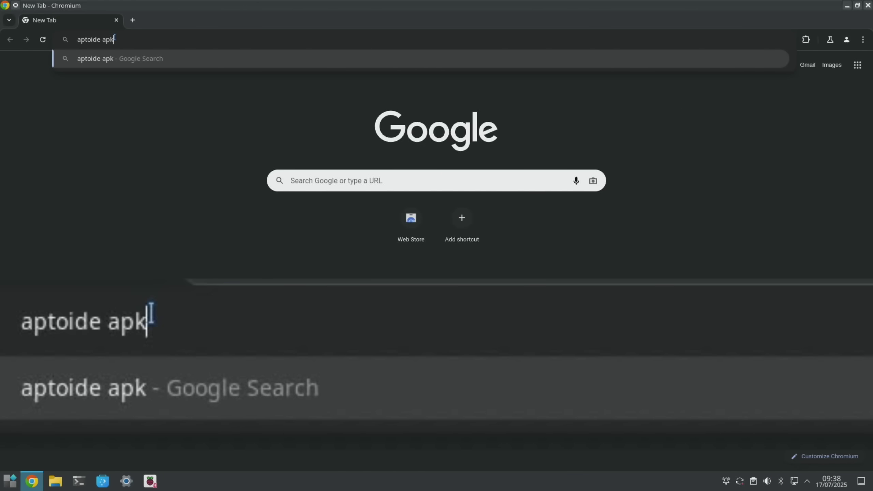
key("Return")
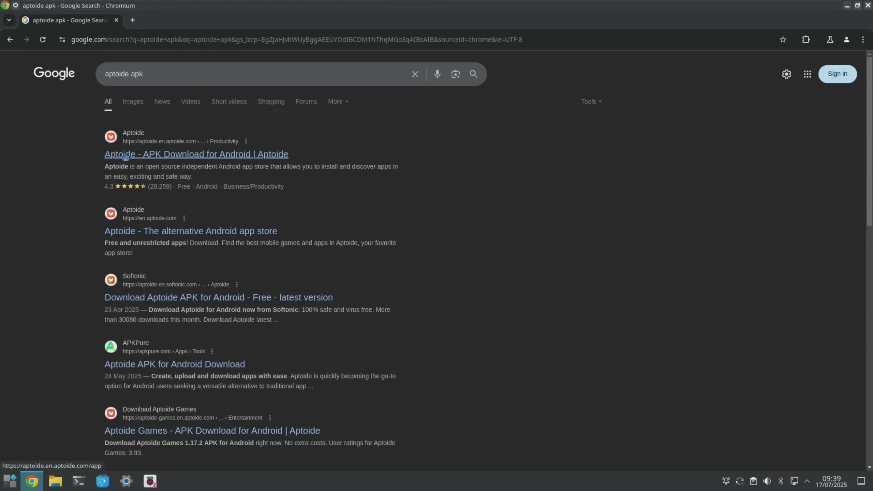
Step: Download the 19.1 MB Aptoide APK from aptoide.com and confirm it in recent downloads
left_click(125, 154)
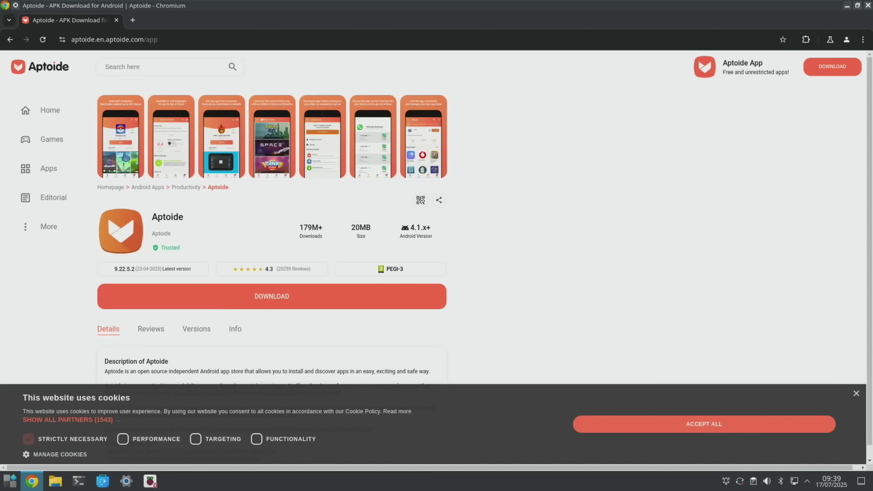
left_click(606, 424)
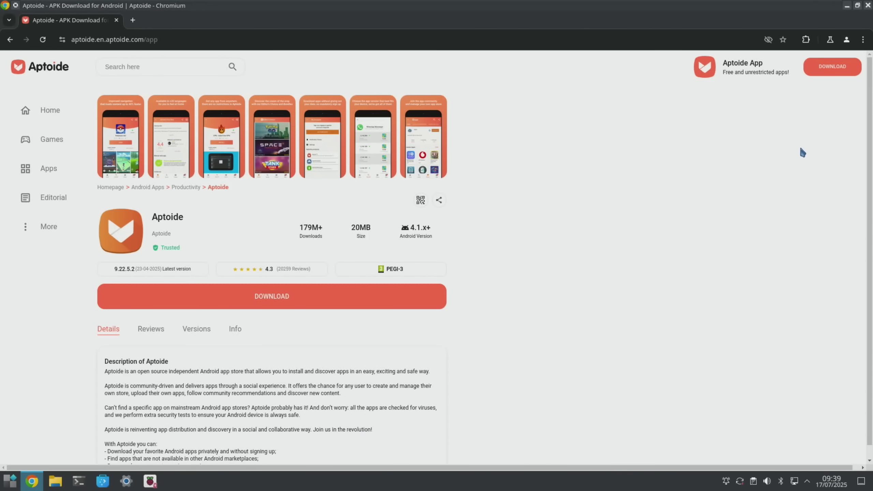
left_click(831, 71)
left_click(831, 40)
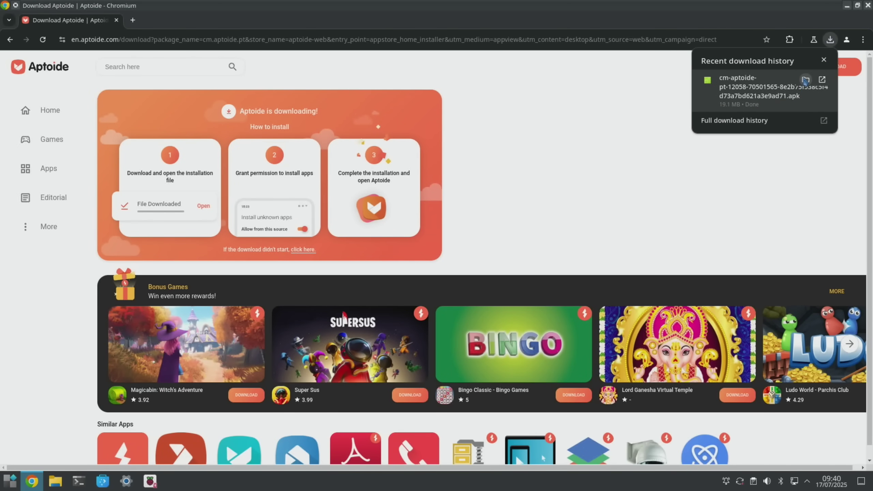
Step: Copy the downloaded Aptoide APK from the Downloads folder
left_click(805, 80)
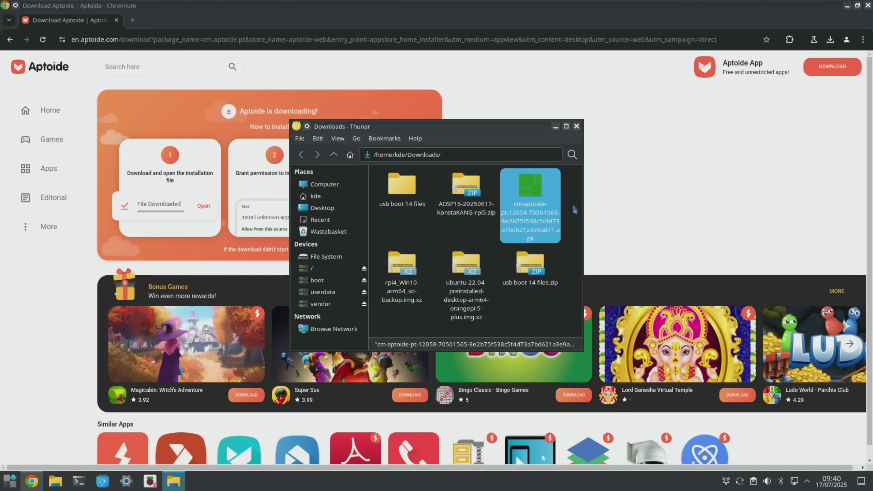
right_click(529, 193)
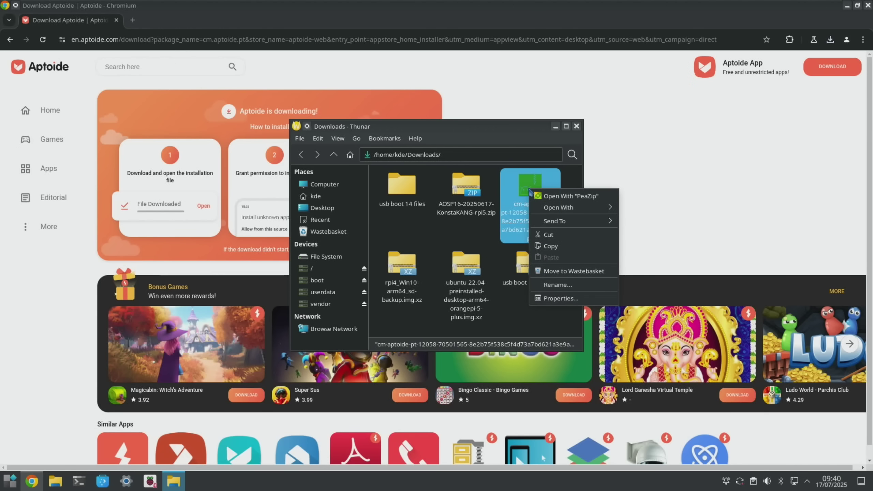
left_click(541, 247)
key("ctrl+w")
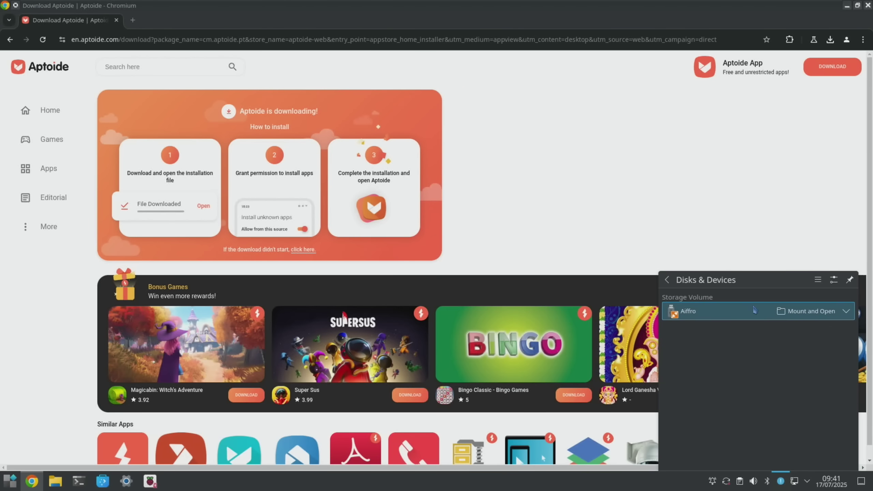
Step: Paste the Aptoide APK onto the Aiffro drive and close the file manager
left_click(789, 310)
right_click(476, 265)
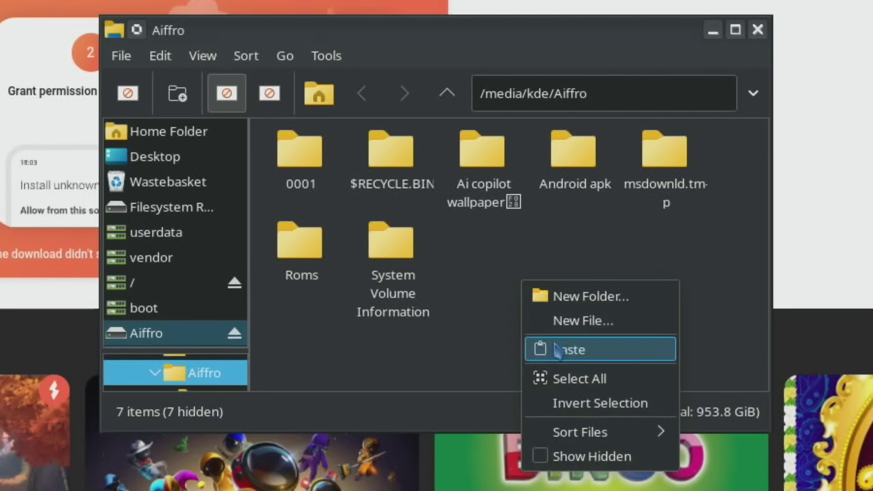
left_click(558, 351)
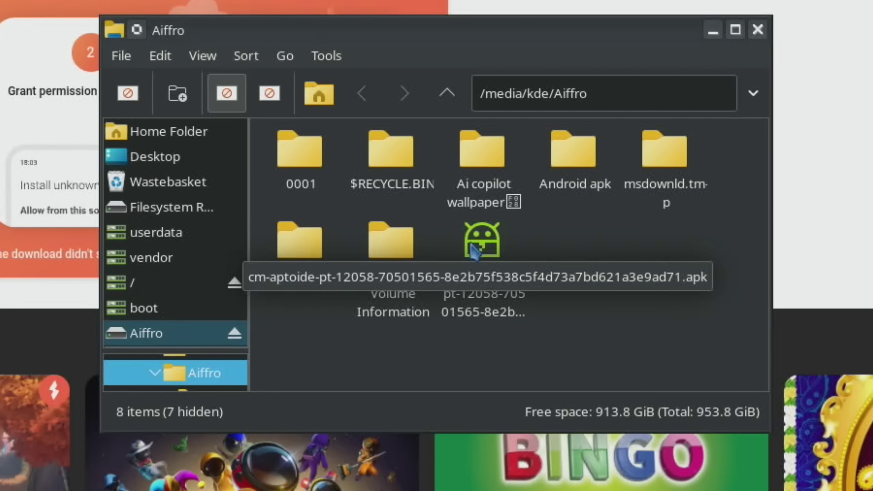
left_click(758, 30)
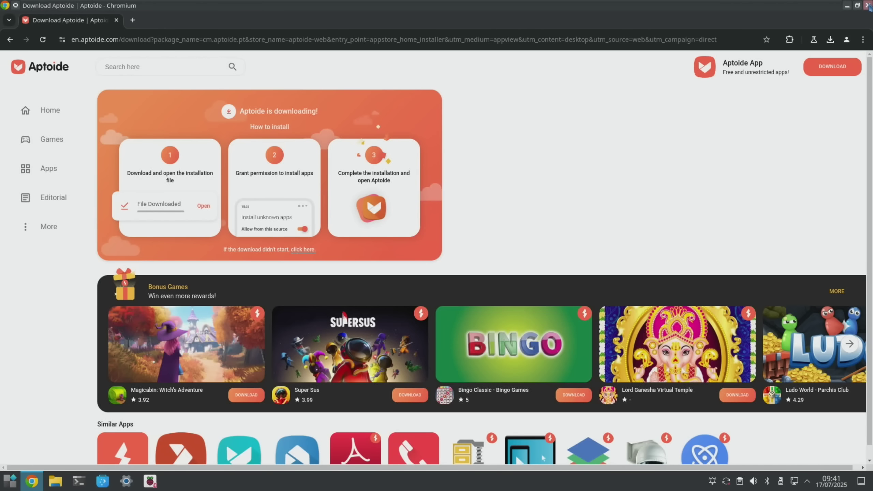
Step: Close Chromium and shut down the Linux desktop from the KDE launcher
left_click(869, 6)
left_click(9, 481)
left_click(255, 460)
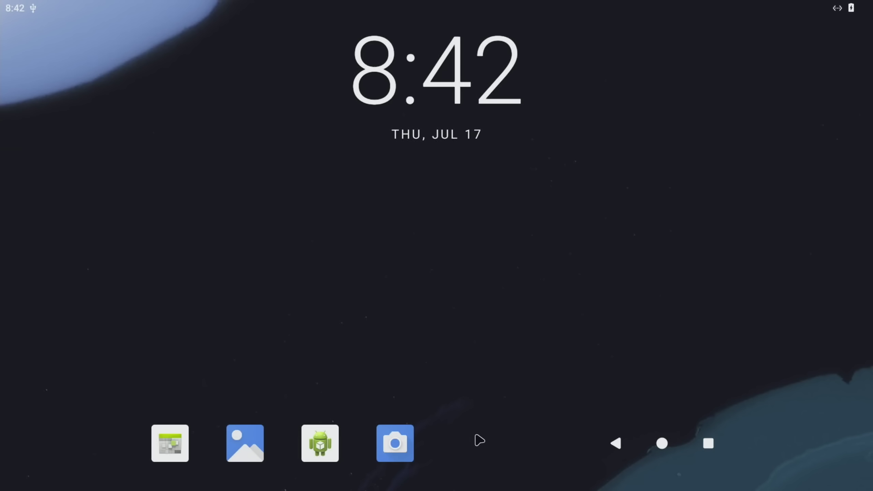
Step: In Android, check storage in Settings (11% used, 114 GB free), then reopen the app drawer
left_click_drag(501, 447, 503, 30)
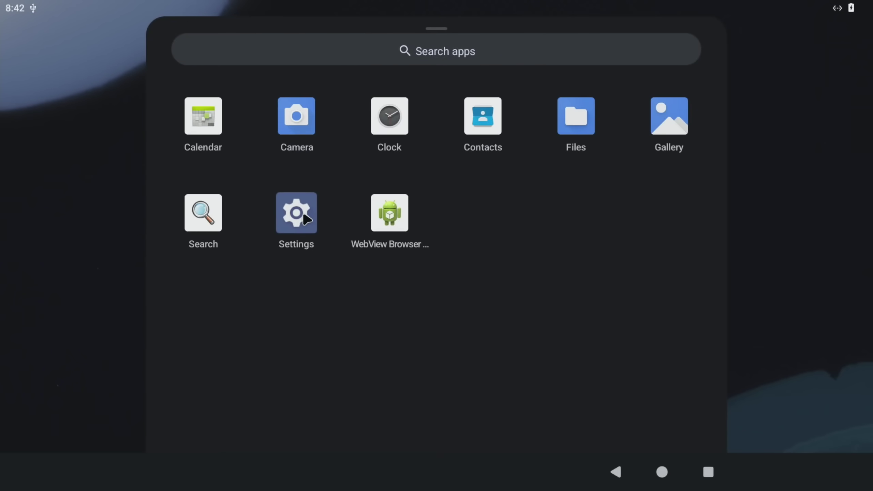
left_click(297, 237)
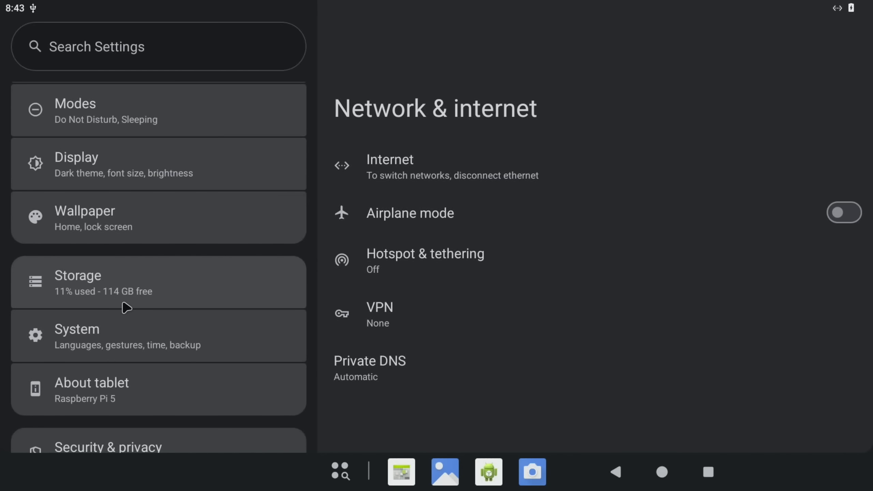
scroll(126, 308, "down", 3)
left_click(663, 473)
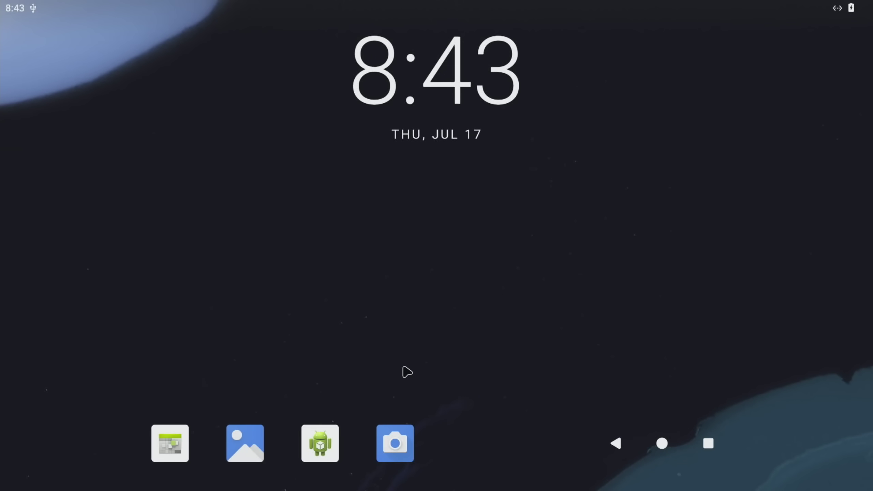
left_click_drag(464, 377, 454, 138)
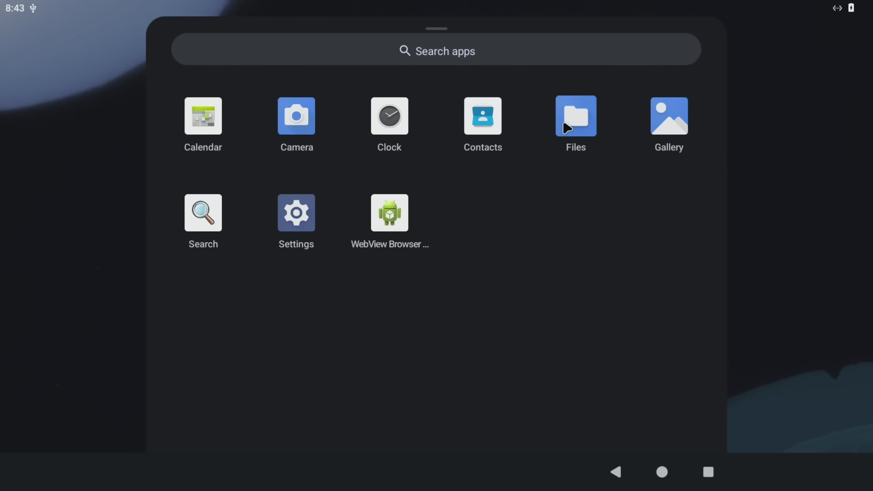
Step: Open the Aptoide APK on the Aiffro USB drive in Files, allow this source, and install it
left_click(567, 128)
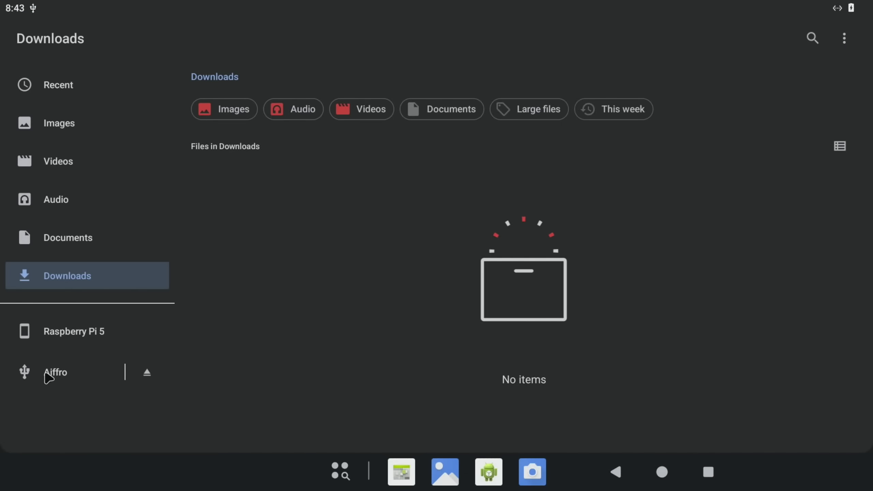
left_click(75, 374)
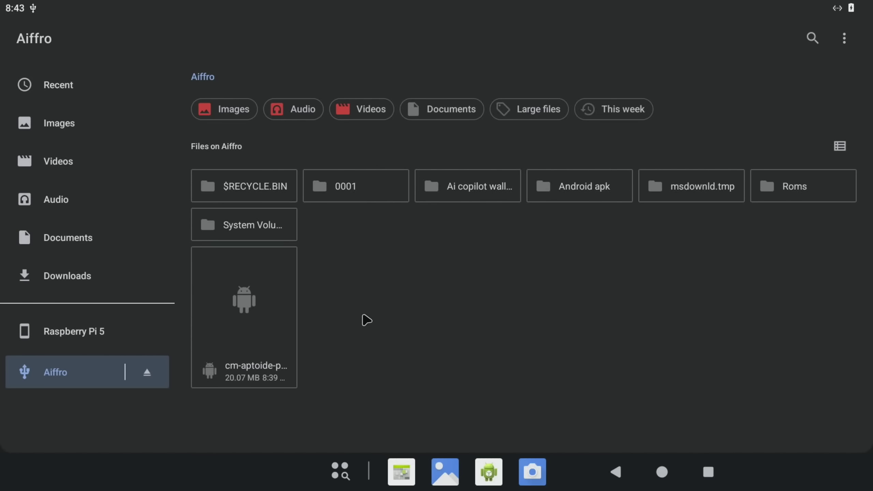
left_click(263, 327)
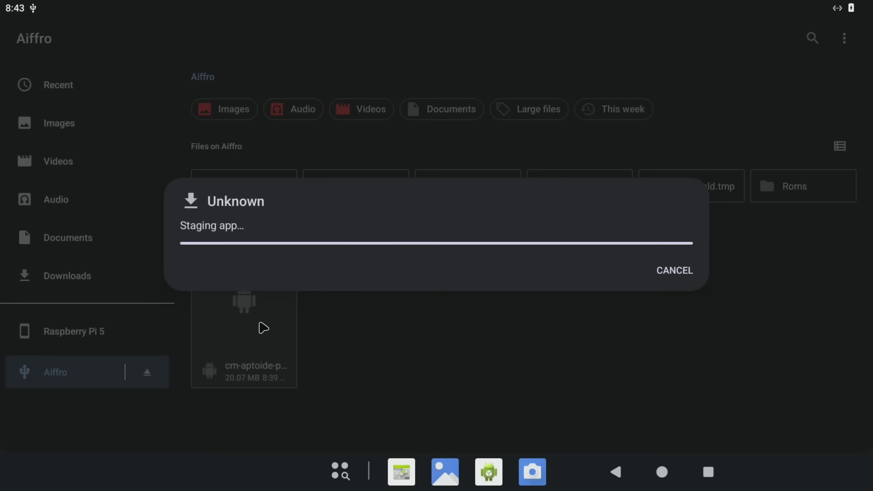
left_click(670, 274)
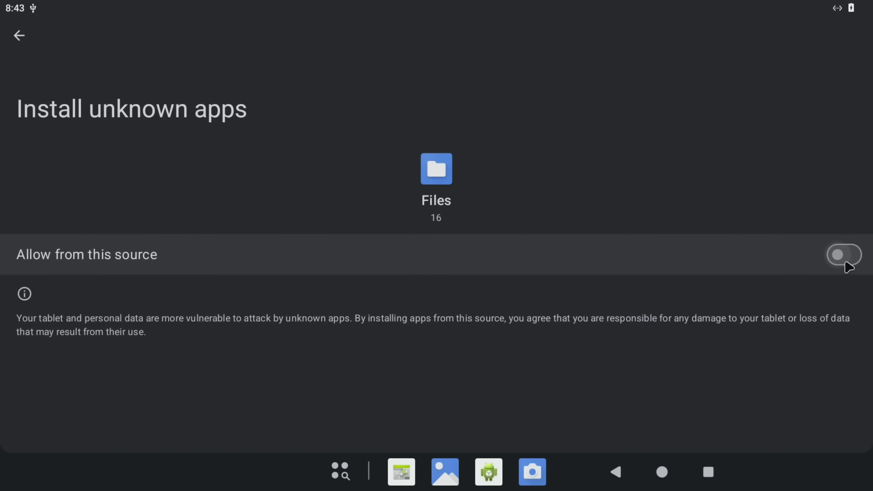
left_click(846, 258)
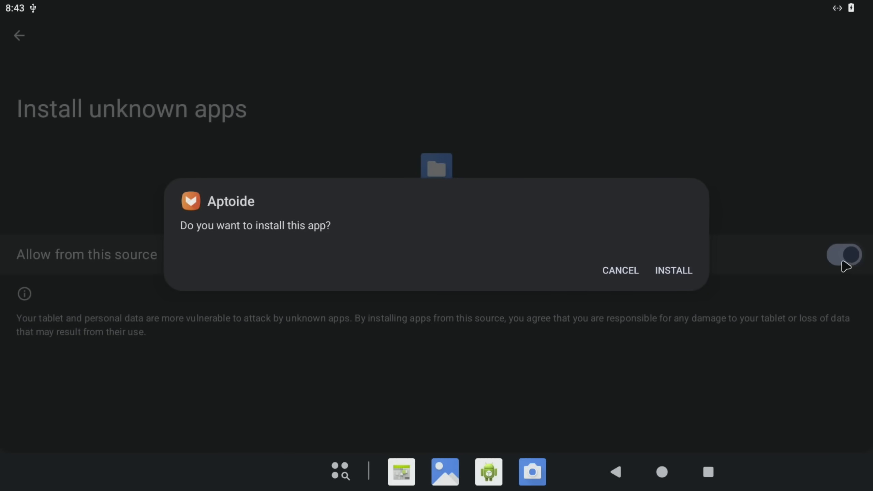
left_click(667, 275)
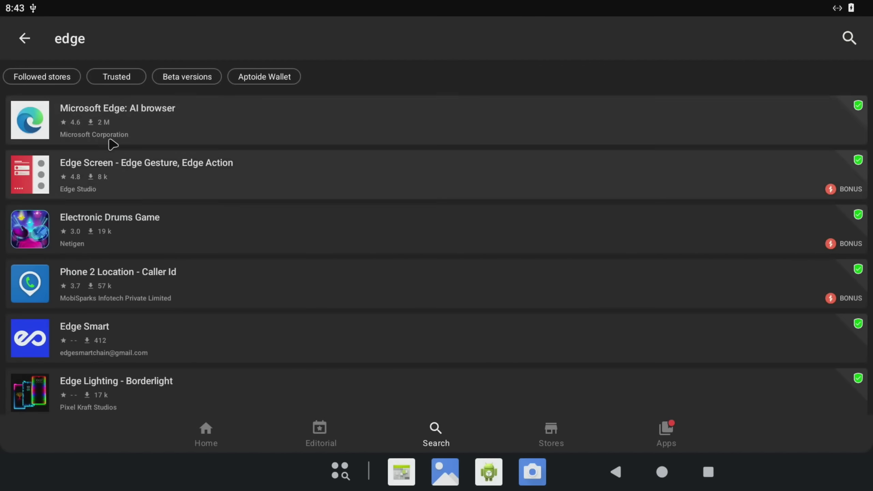
Step: Install Microsoft Edge: AI browser from Aptoide, granting storage and media access but declining notifications
left_click(89, 121)
left_click(69, 123)
left_click(400, 208)
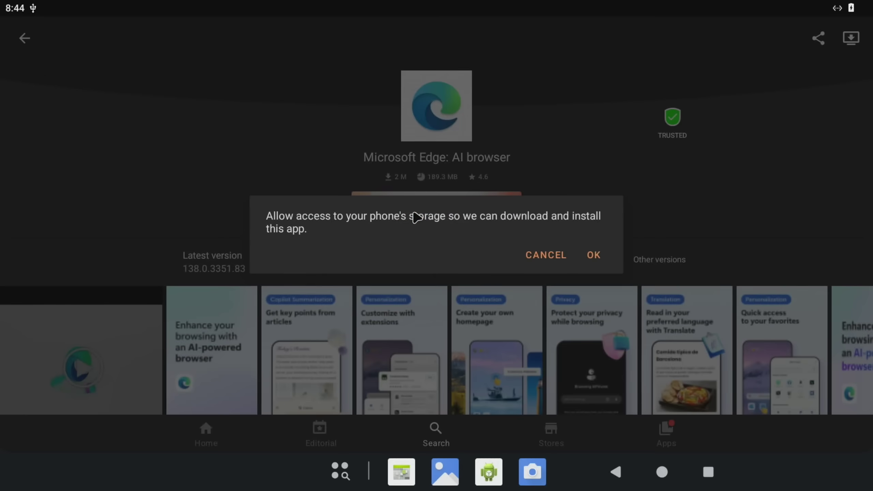
left_click(592, 256)
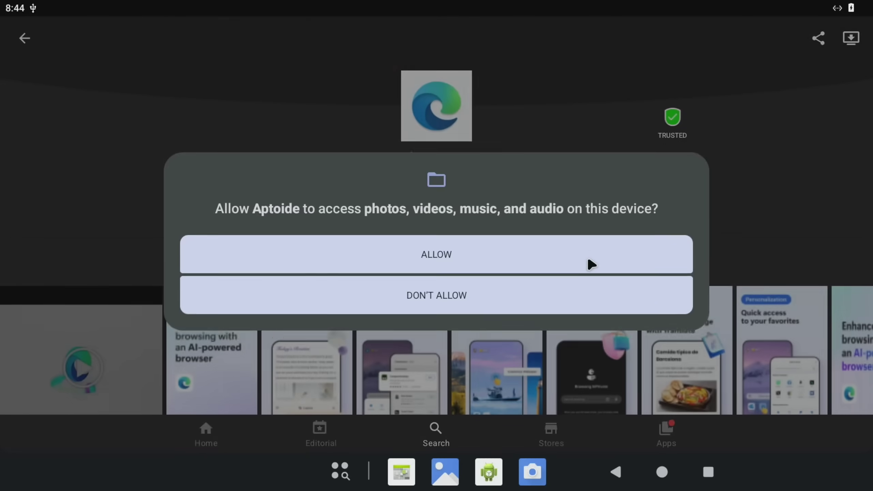
left_click(431, 249)
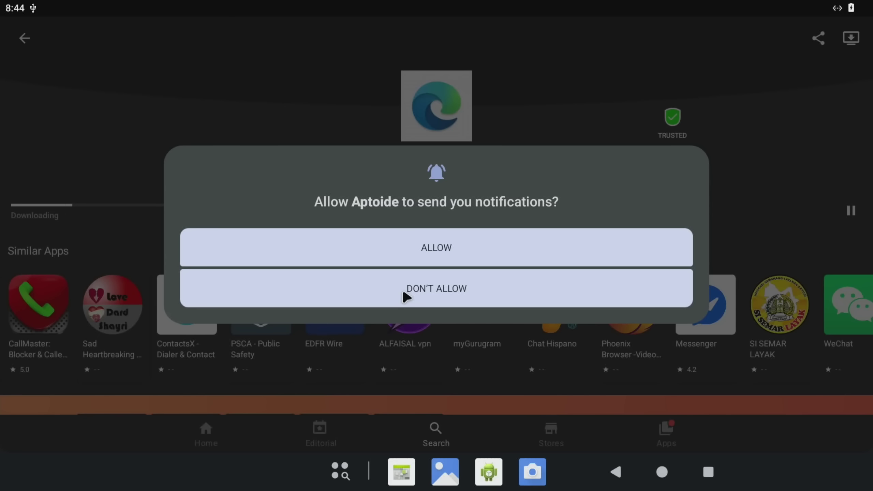
left_click(406, 295)
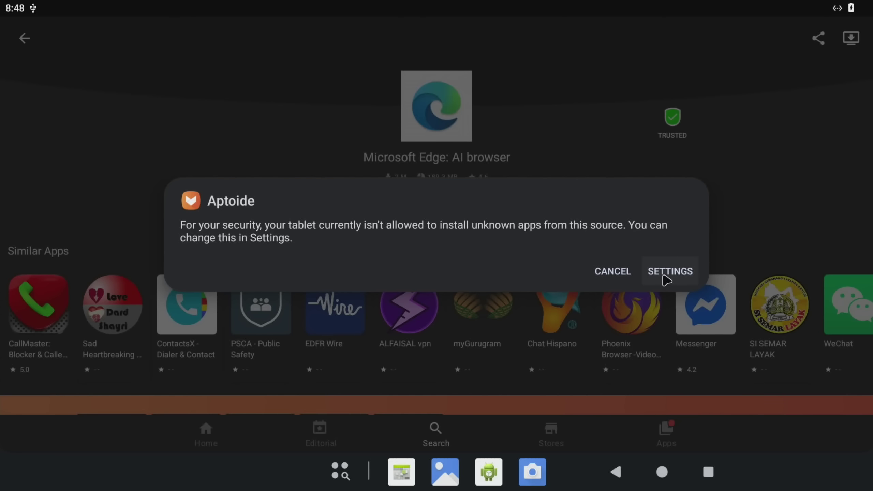
Step: Allow Aptoide to install unknown apps and install Microsoft Edge
left_click(667, 278)
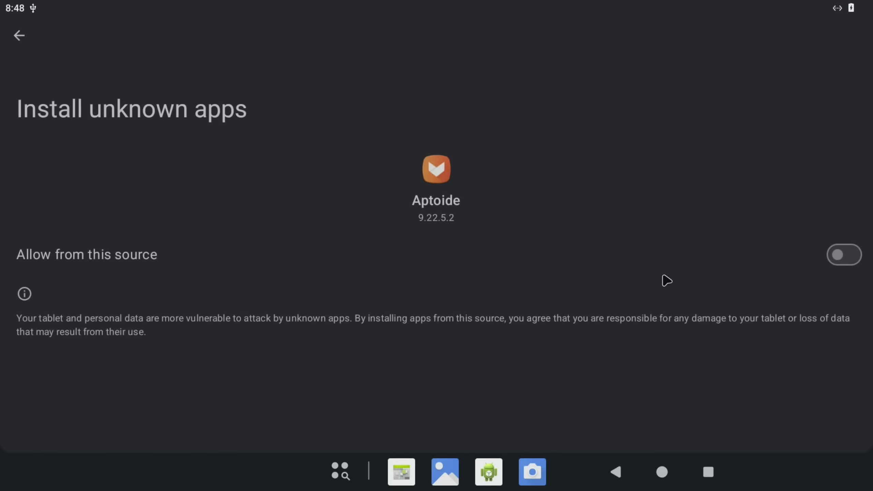
left_click(857, 256)
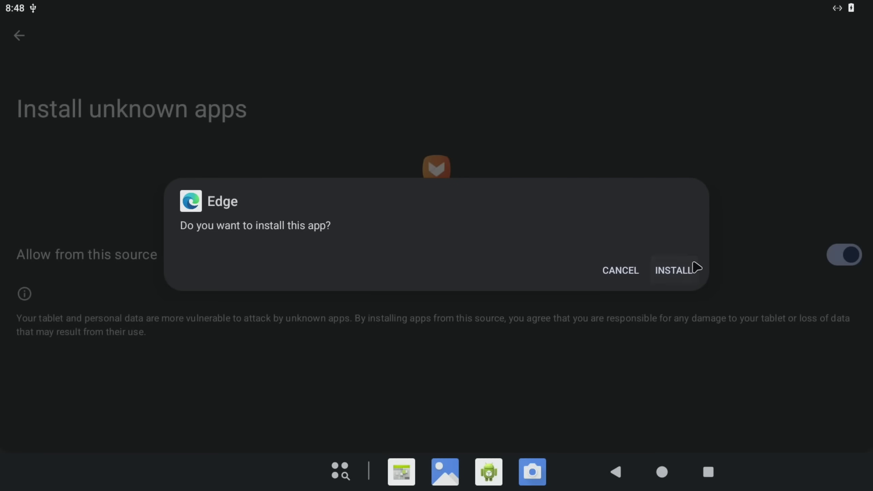
left_click(696, 268)
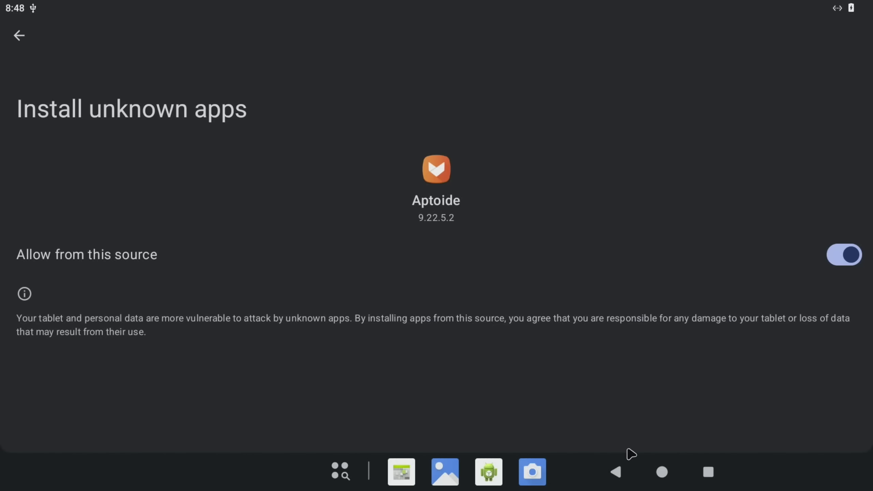
left_click(617, 472)
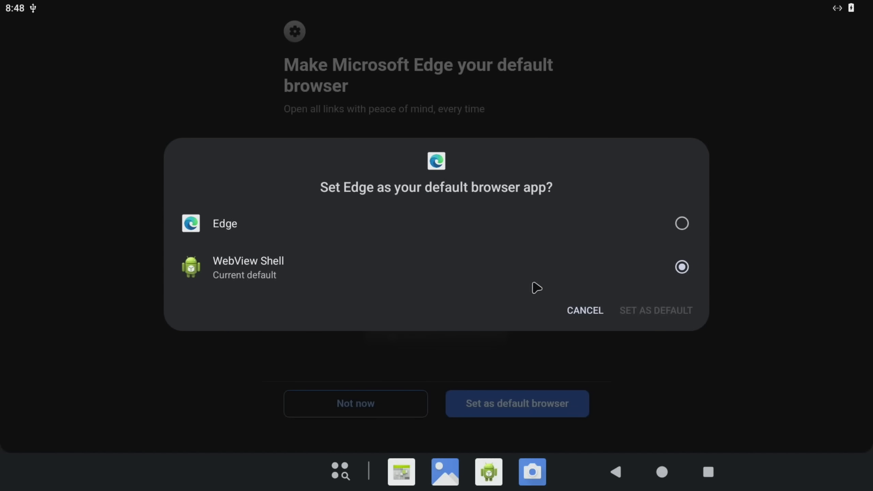
Step: Set Edge as the default browser and accept its privacy notice
left_click(685, 224)
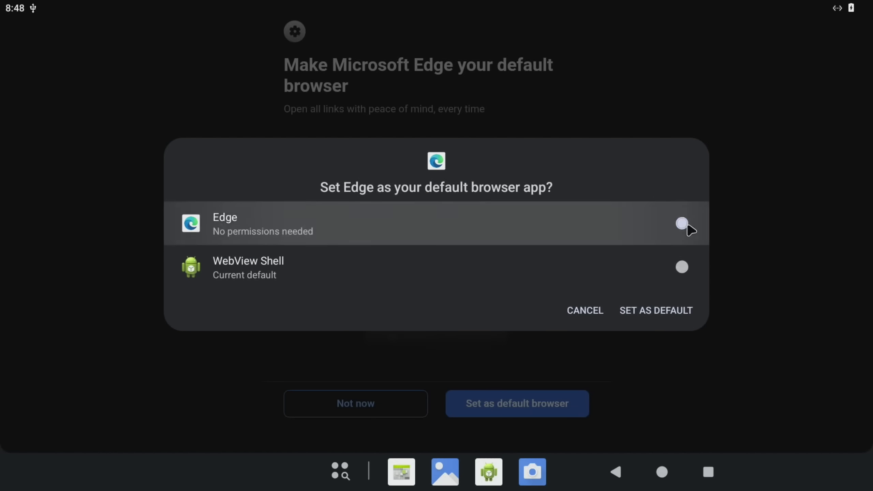
left_click(660, 319)
left_click(537, 422)
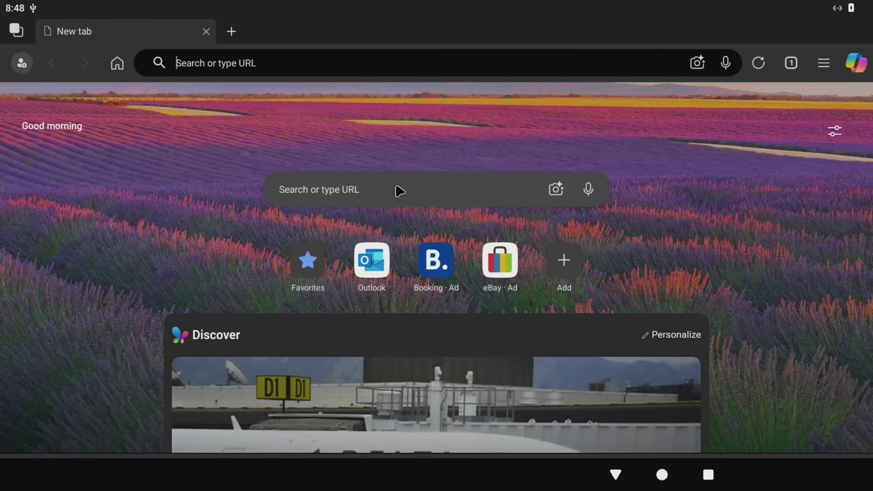
Step: Search for MindTheGapps on GitHub and open the latest 16.0.0-arm64 release
left_click(400, 190)
type("mi")
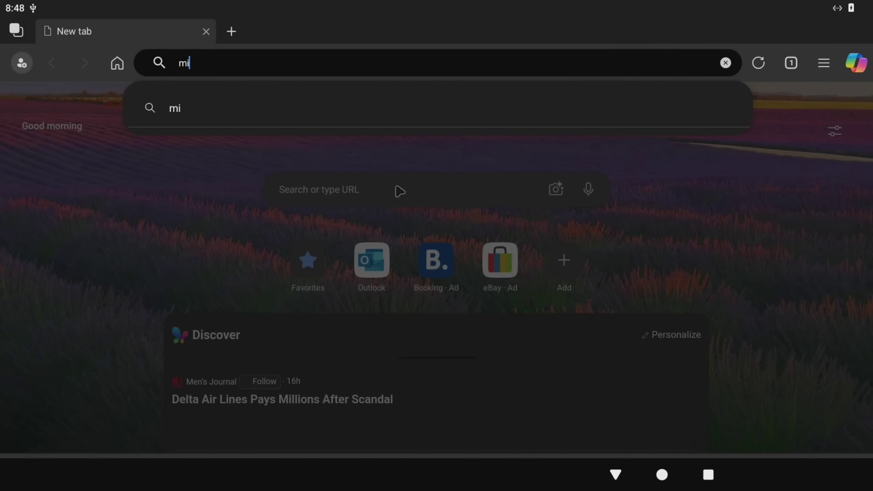
type("nd the gapps gitrhub")
key("Return")
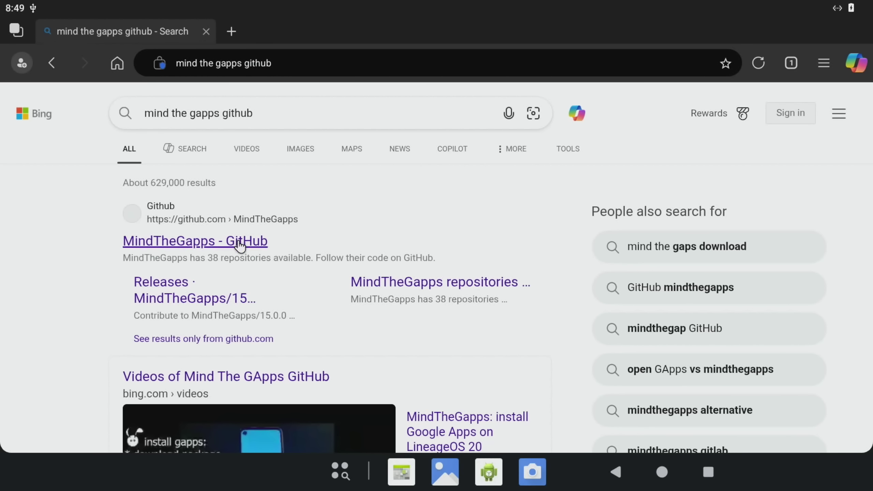
left_click(240, 245)
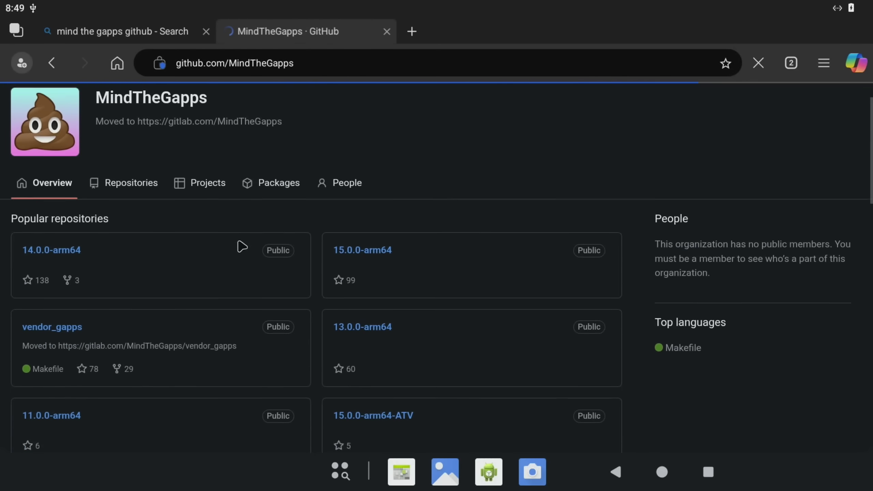
scroll(243, 246, "down", 5)
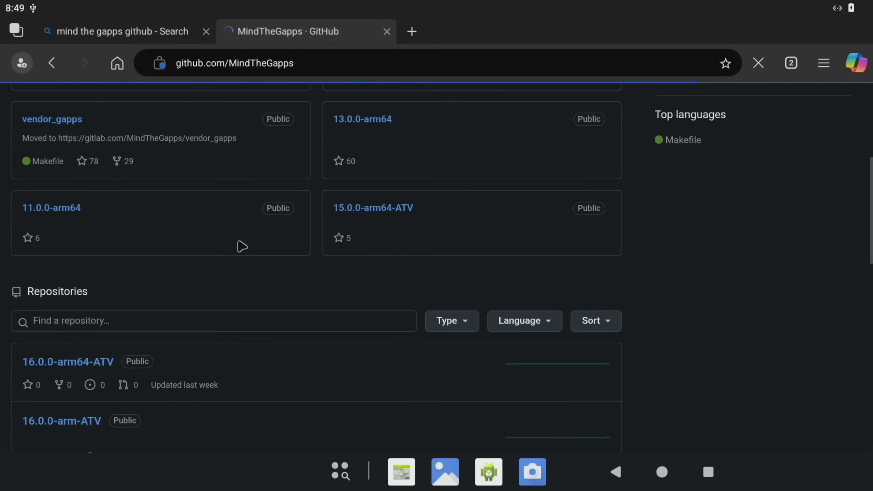
scroll(241, 247, "down", 4)
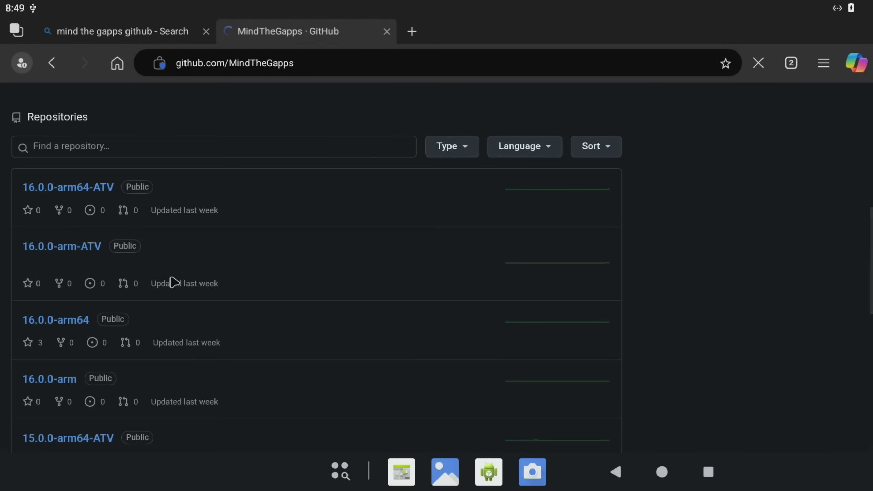
left_click(69, 328)
scroll(361, 304, "down", 1)
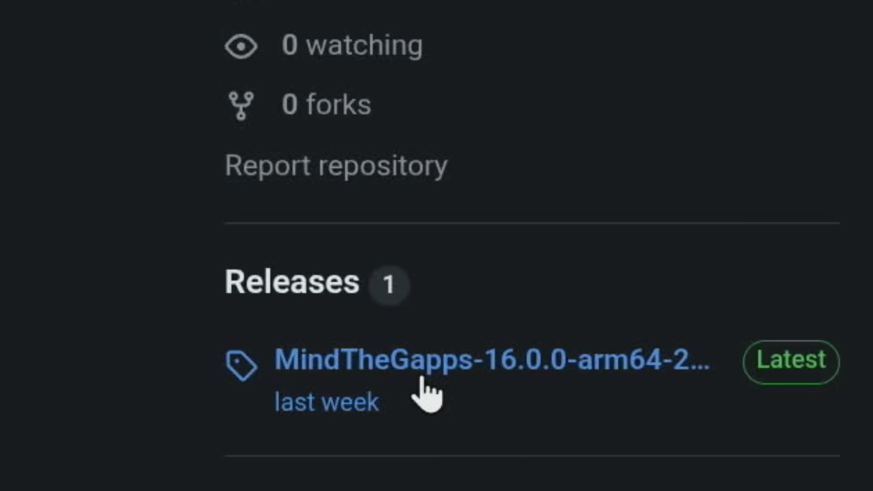
left_click(422, 378)
scroll(688, 380, "down", 3)
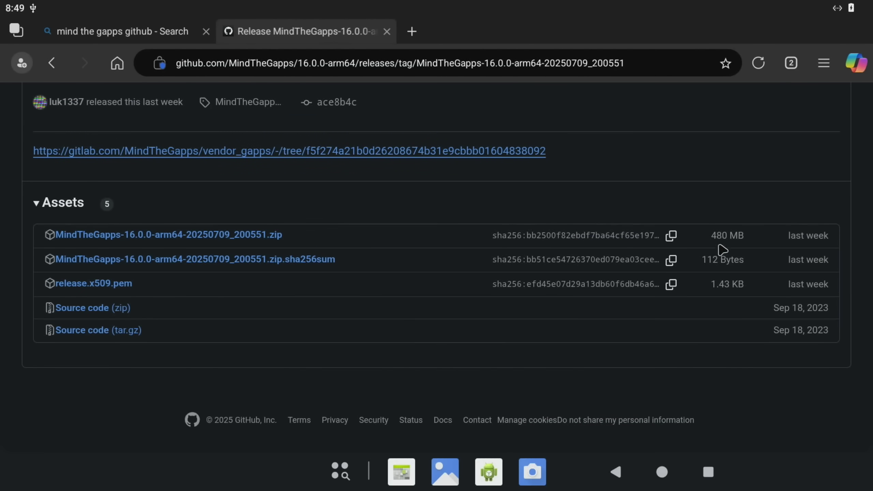
left_click(218, 235)
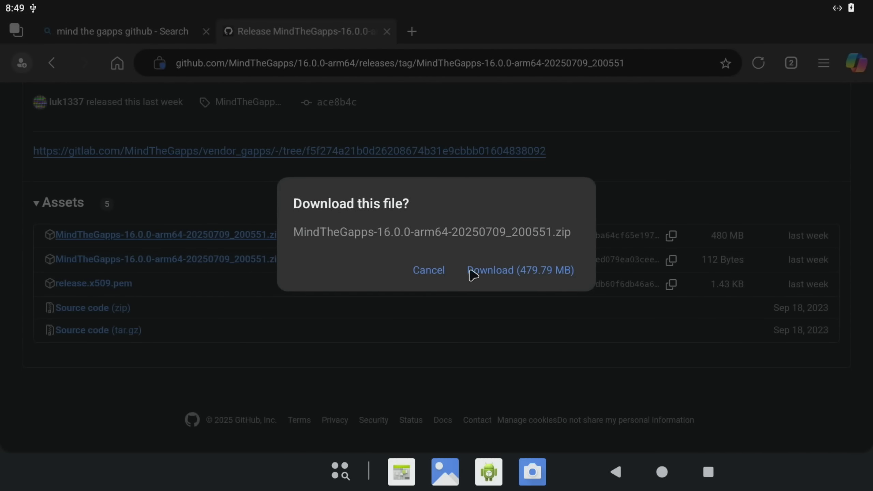
left_click(497, 272)
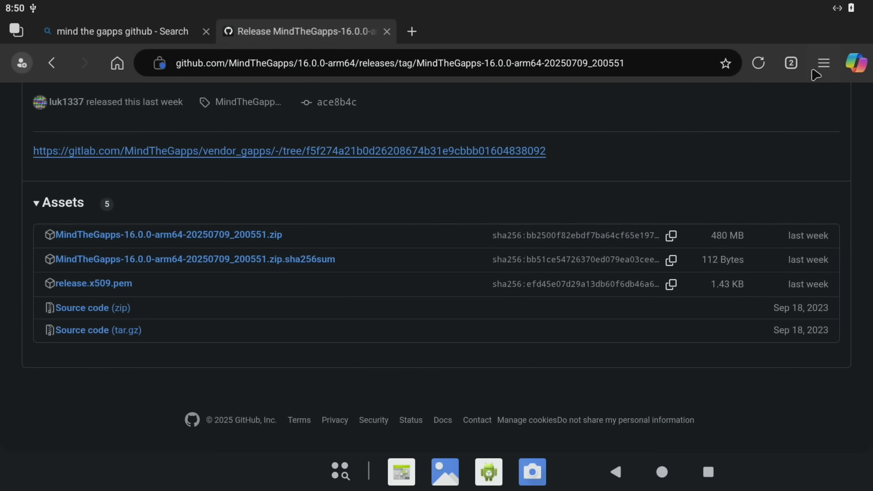
left_click(824, 63)
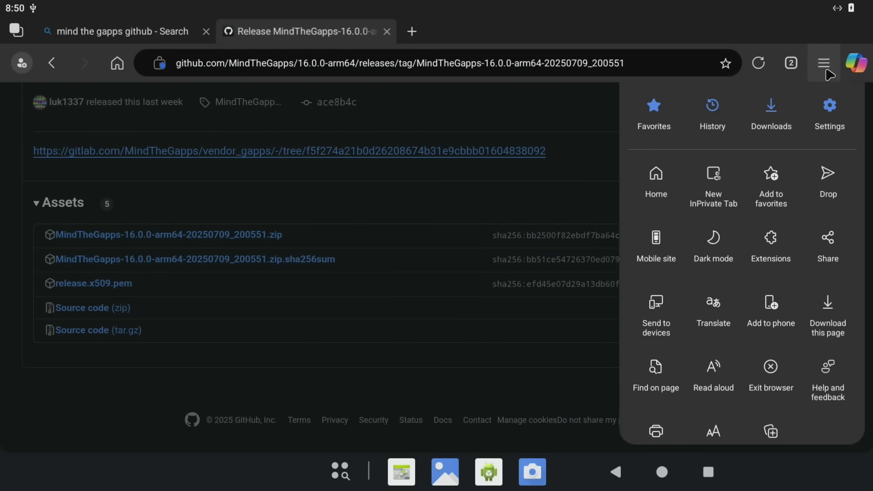
left_click(764, 117)
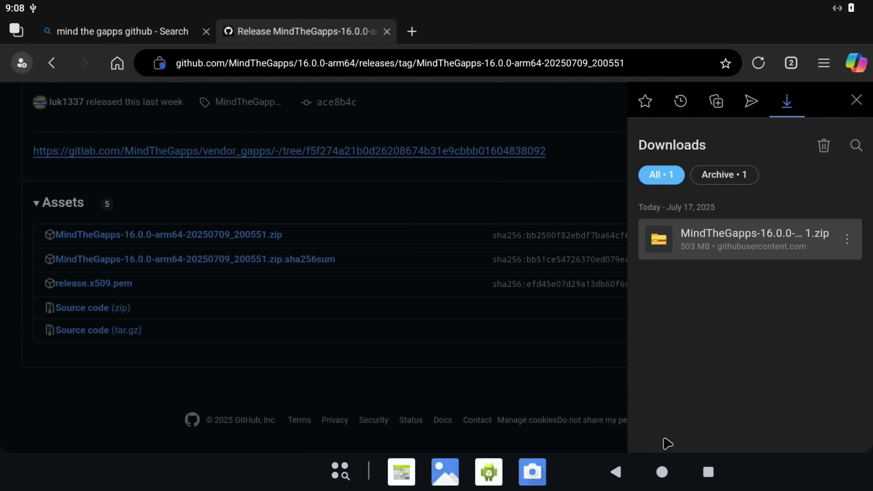
left_click(662, 472)
Step: Tap Build number in Settings > About tablet until developer options are unlocked
left_click_drag(452, 341, 388, 6)
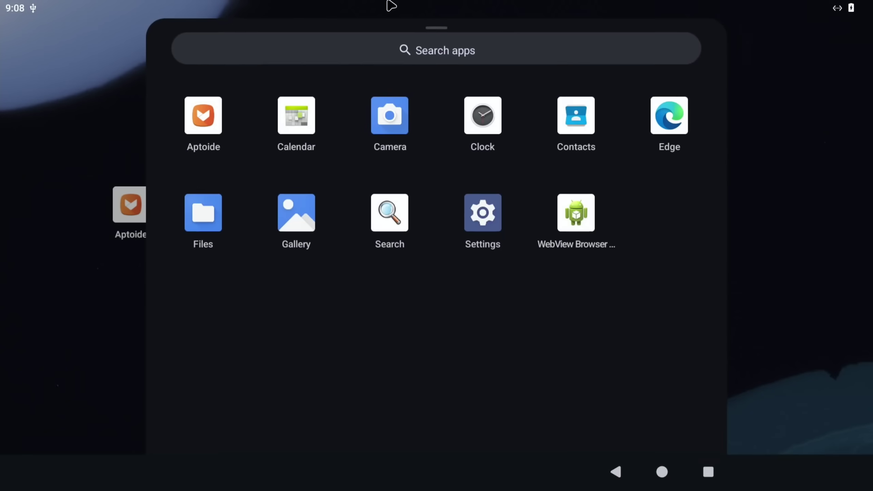
left_click(508, 238)
scroll(72, 209, "up", 5)
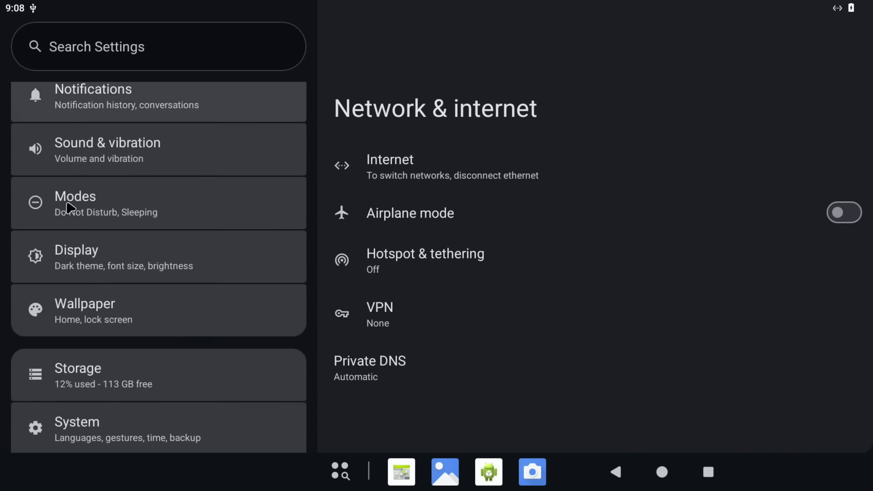
scroll(70, 208, "down", 2)
scroll(71, 208, "down", 2)
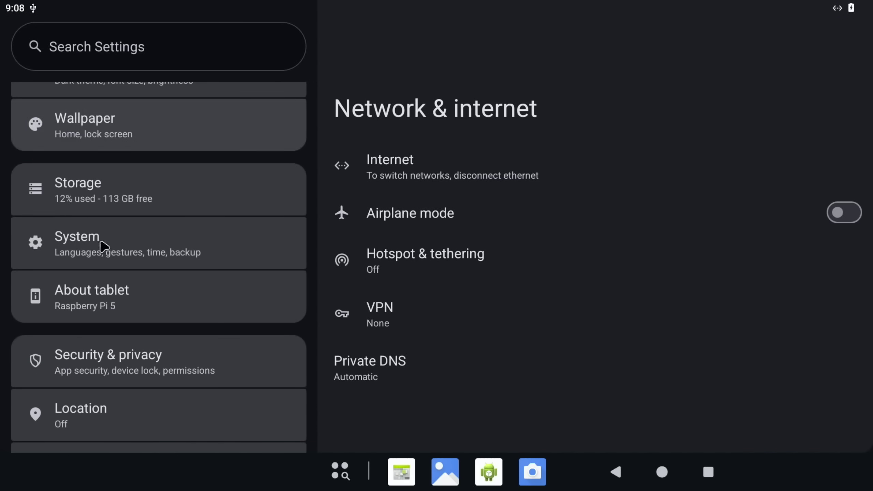
left_click(102, 315)
scroll(439, 298, "down", 7)
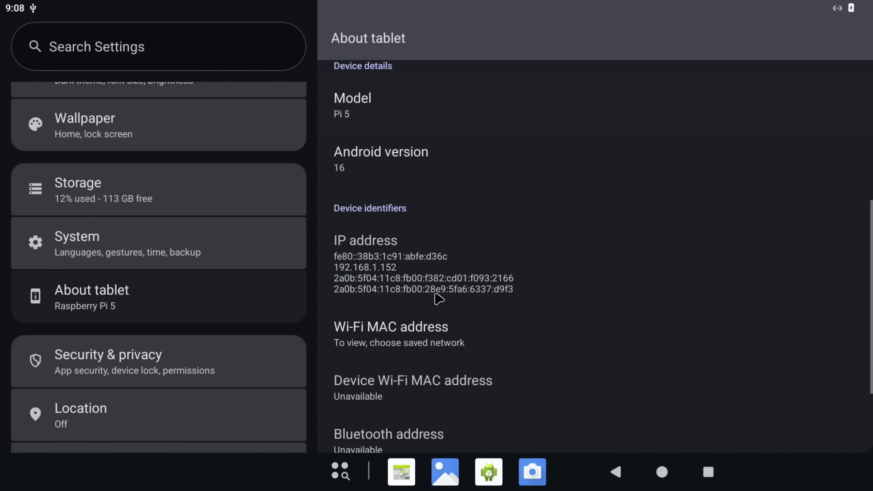
scroll(439, 298, "down", 3)
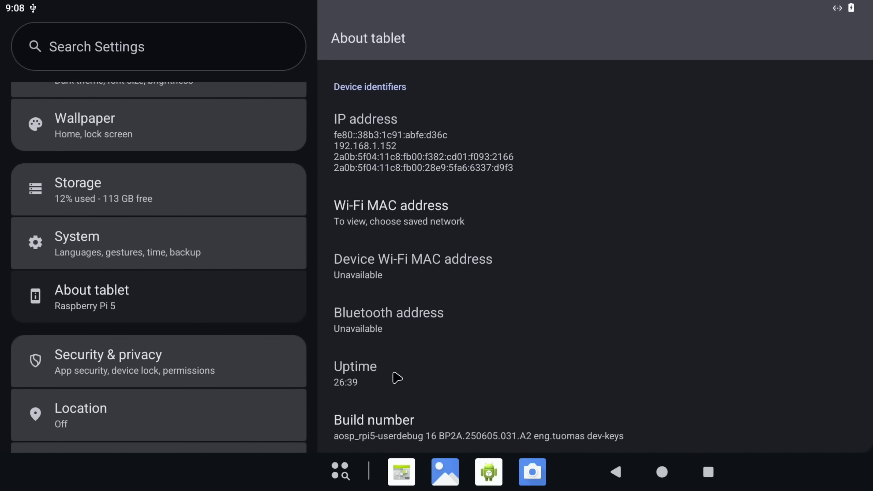
left_click(390, 426)
left_click(389, 426)
left_click(390, 426)
left_click(389, 425)
left_click(390, 426)
left_click(387, 422)
left_click(387, 421)
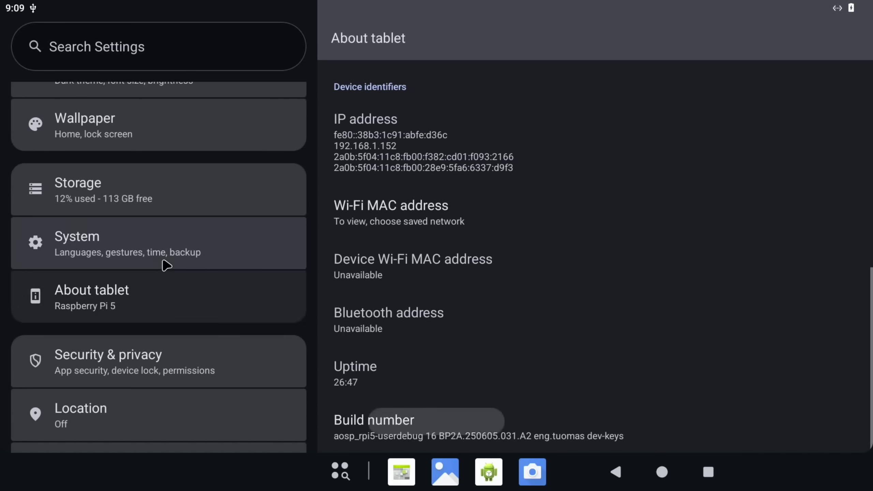
Step: In System > Raspberry Pi settings, enable reboot to TWRP recovery
left_click(139, 256)
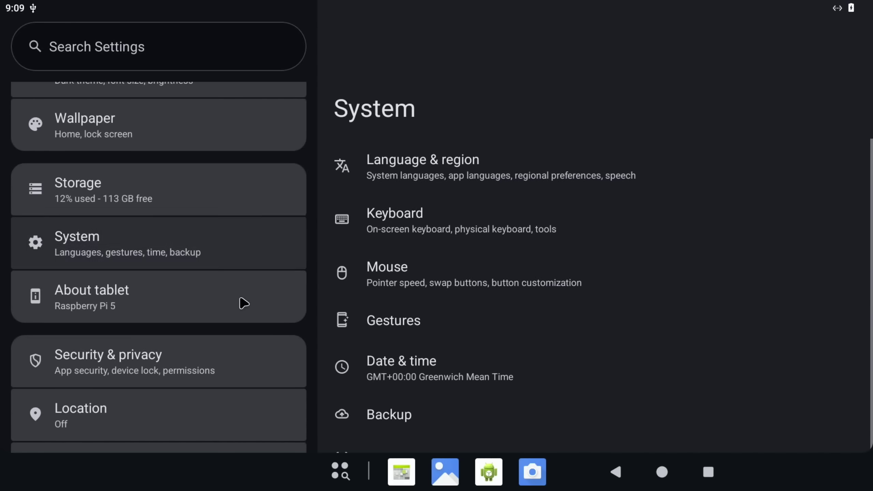
scroll(404, 308, "down", 3)
scroll(408, 310, "down", 1)
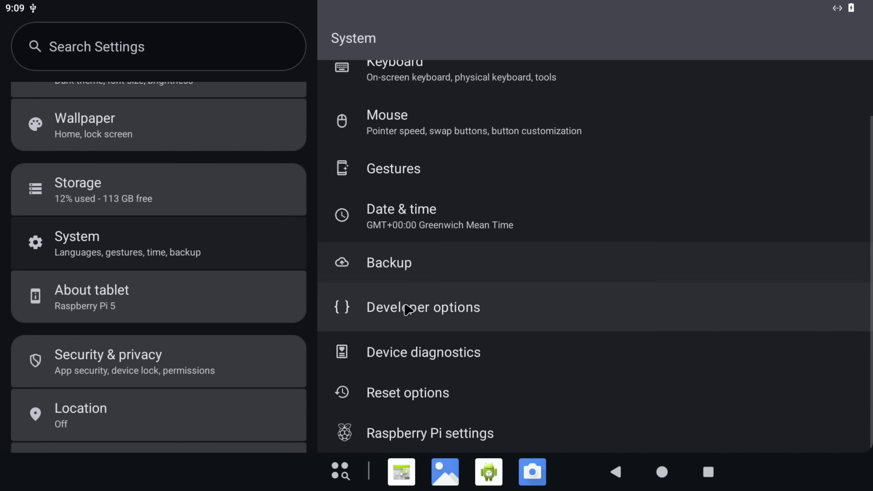
left_click(436, 441)
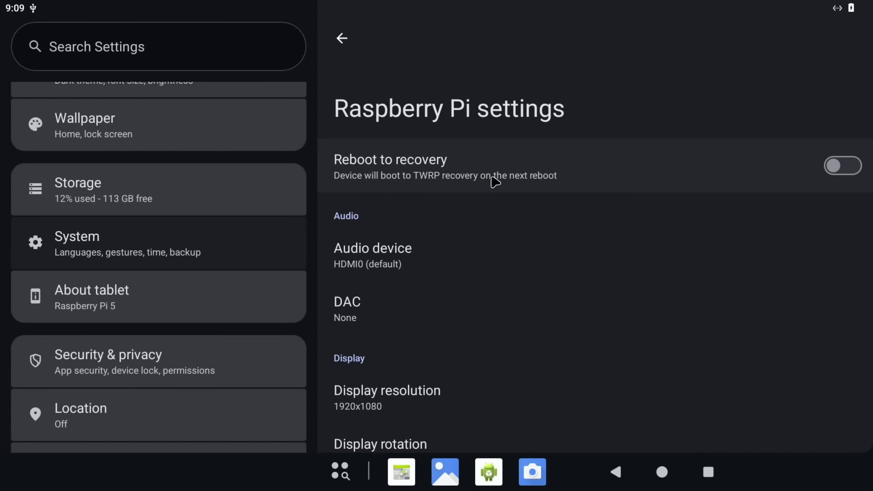
left_click(851, 167)
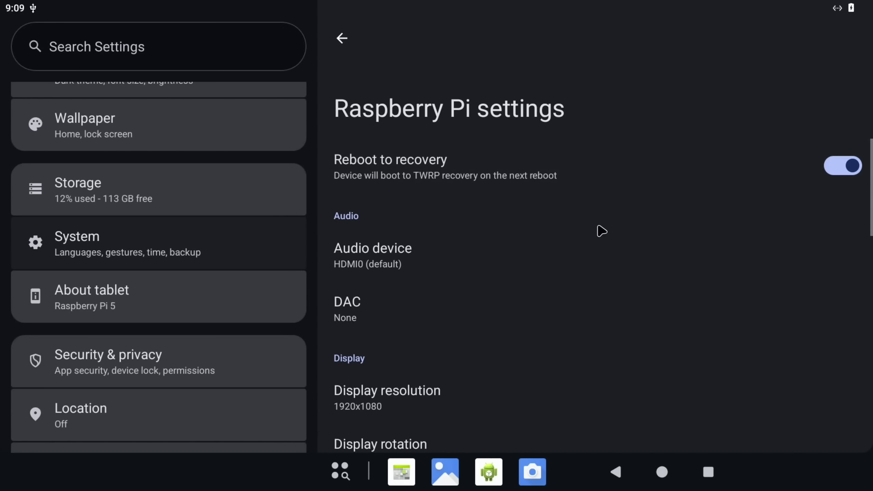
Step: Turn on network ADB and the built-in SSH server
scroll(475, 276, "down", 3)
scroll(474, 276, "down", 9)
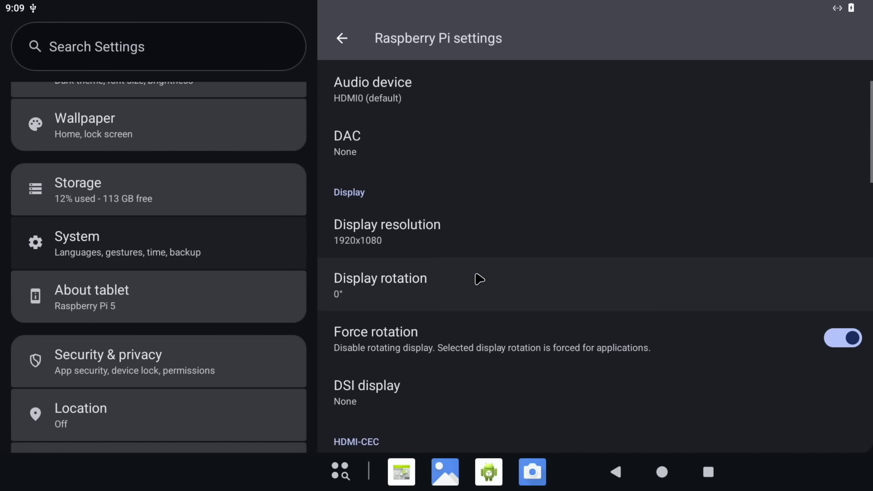
scroll(480, 279, "down", 8)
scroll(480, 279, "down", 6)
scroll(479, 278, "down", 1)
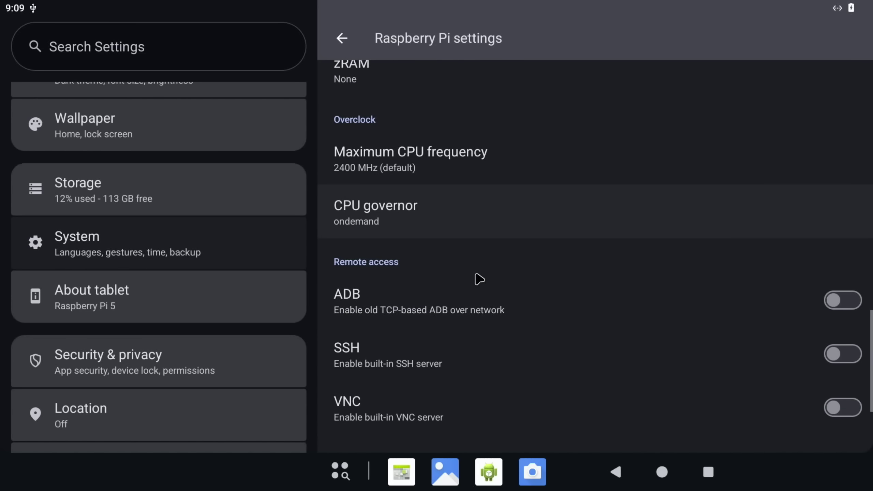
left_click(849, 301)
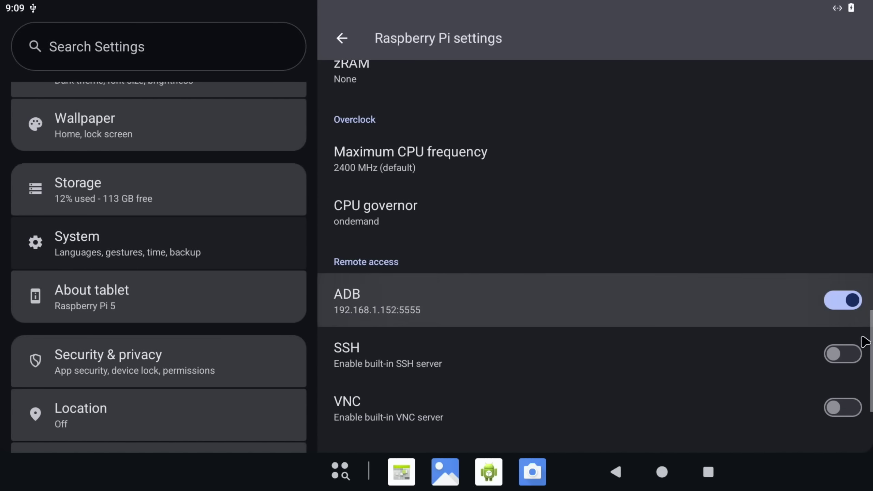
left_click(848, 355)
scroll(446, 287, "up", 3)
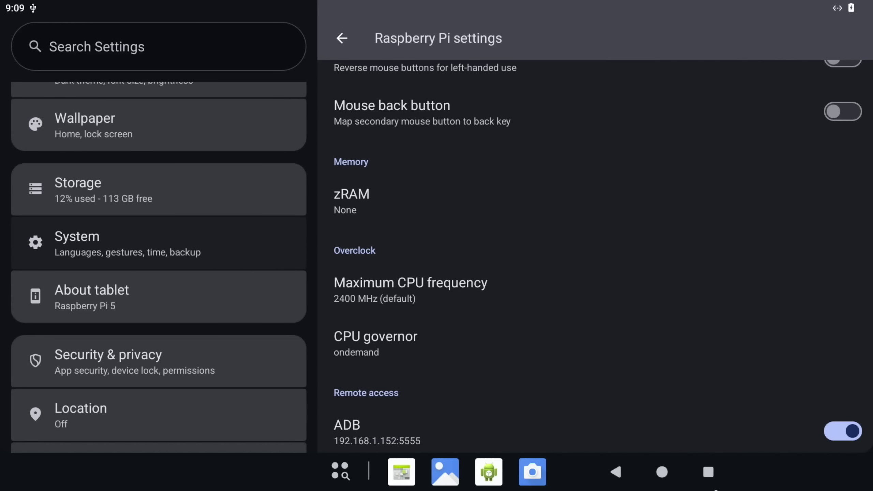
Step: Restart into TWRP and flash the MindTheGapps-16.0.0-arm64 zip from the Download folder
left_click(662, 472)
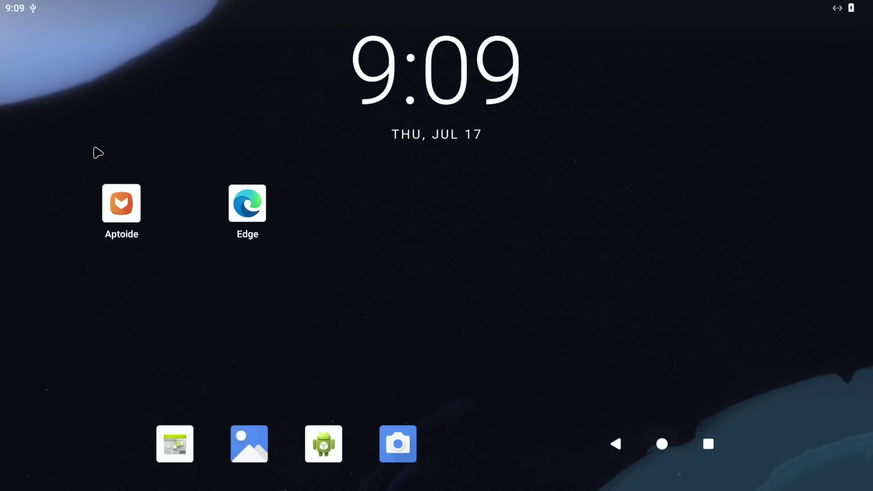
left_click_drag(89, 6, 93, 136)
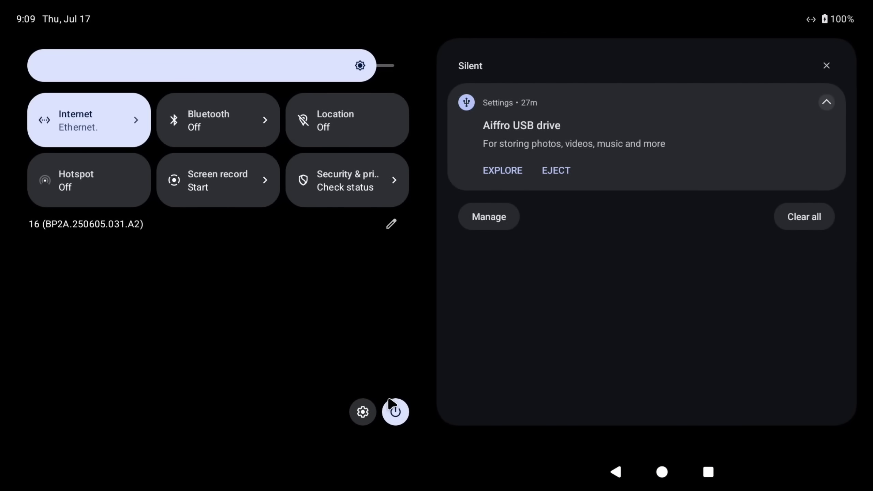
left_click(396, 413)
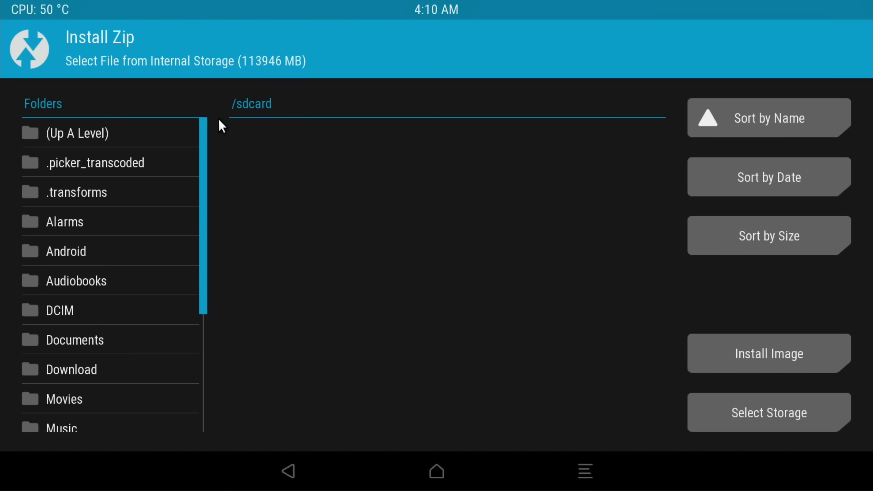
left_click(79, 370)
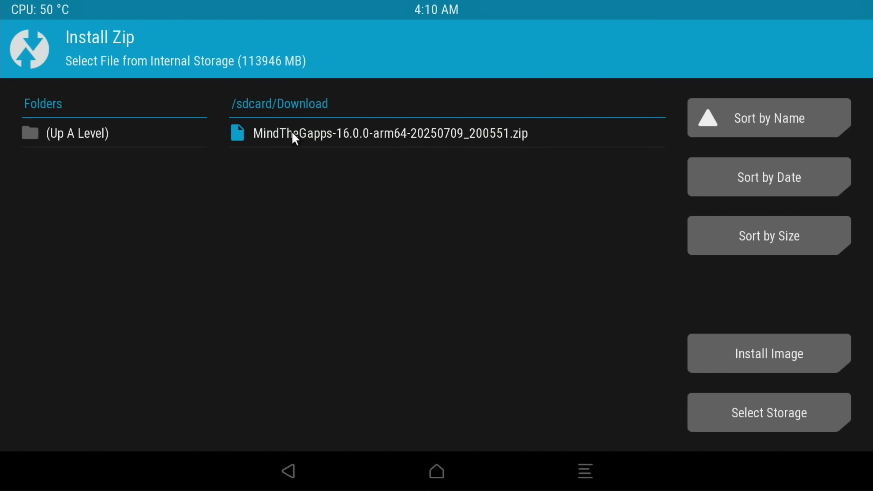
left_click(319, 134)
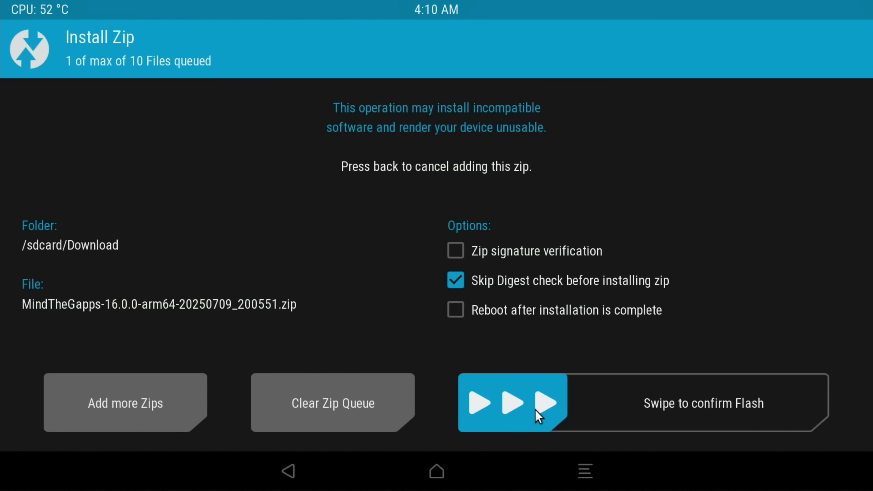
left_click_drag(535, 410, 815, 399)
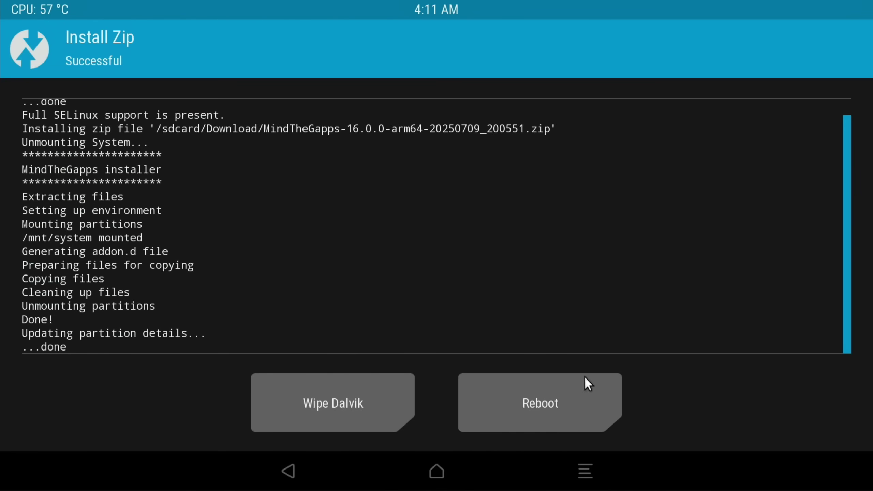
Step: Wipe the Dalvik cache and reboot back into Android
left_click(346, 392)
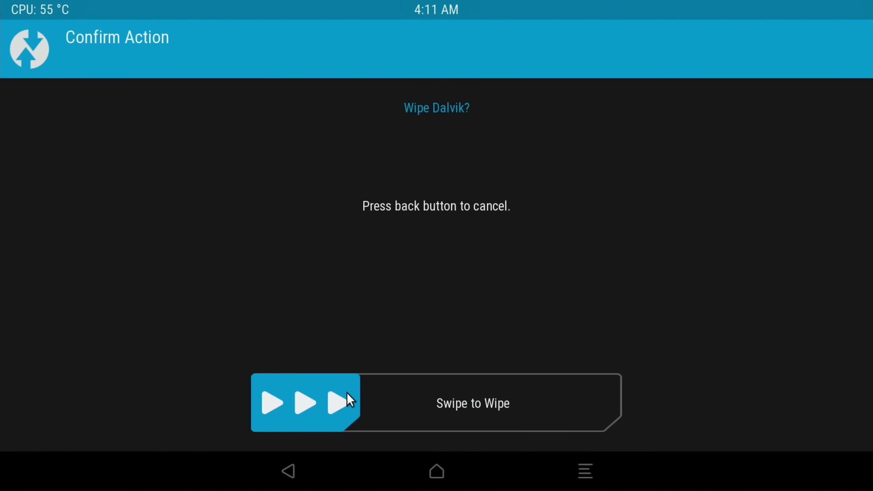
left_click_drag(306, 406, 636, 407)
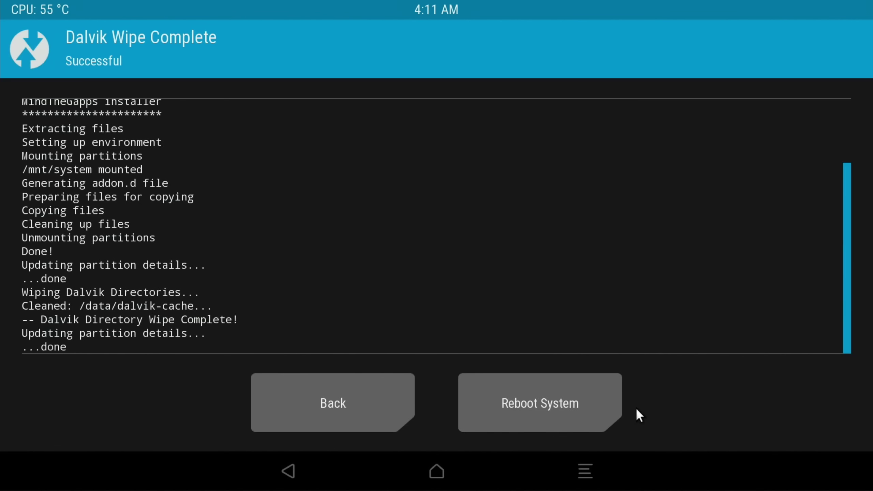
left_click(550, 403)
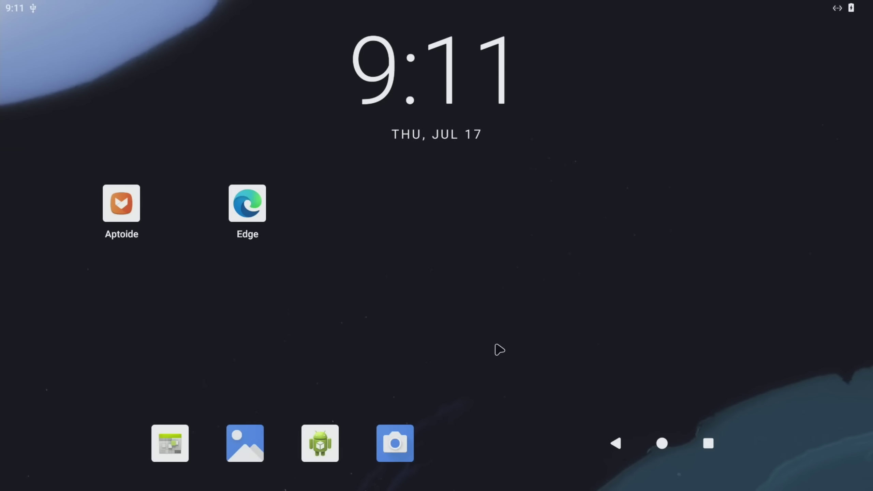
Step: Try signing in to Google Play Store, which is blocked by the Play Protect certification notice
left_click_drag(485, 414, 486, 121)
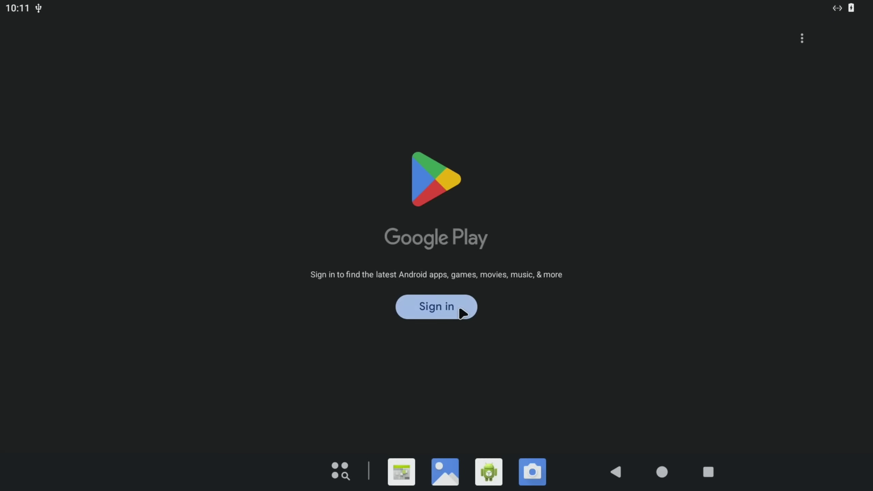
left_click(478, 299)
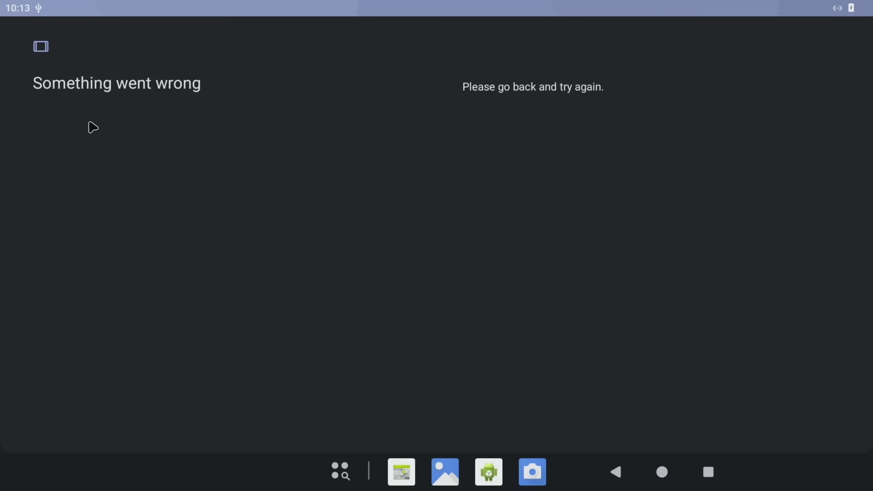
left_click(616, 473)
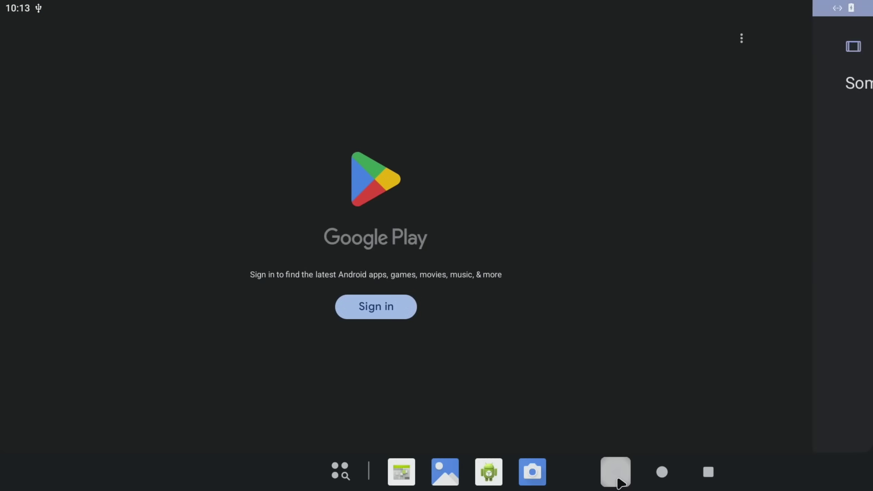
left_click(444, 310)
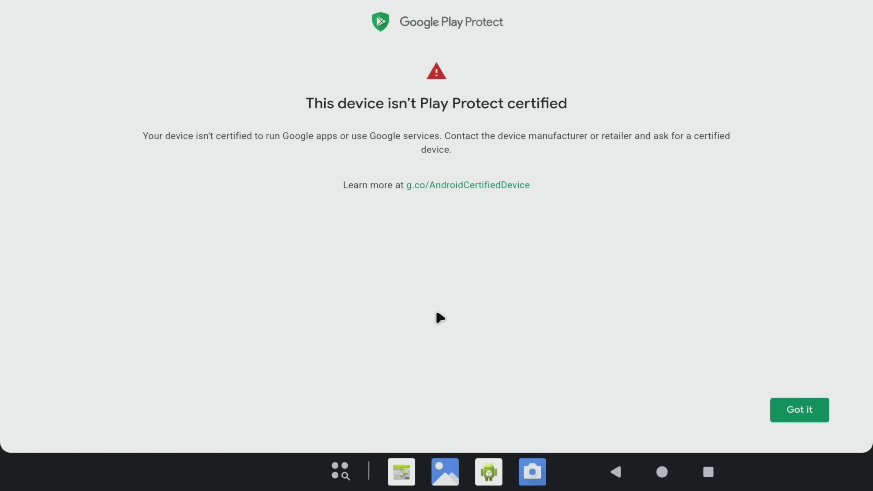
Step: Return home and bring up the Power off / Restart menu from Quick Settings
left_click(663, 473)
left_click_drag(220, 2, 347, 337)
left_click(409, 417)
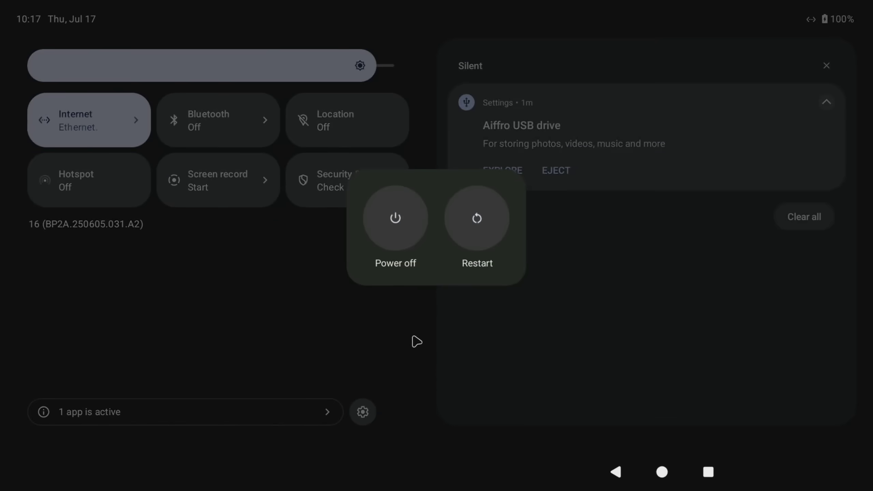
Step: Choose Power off in Android's power menu so the Pi returns to the Linux desktop
left_click(393, 232)
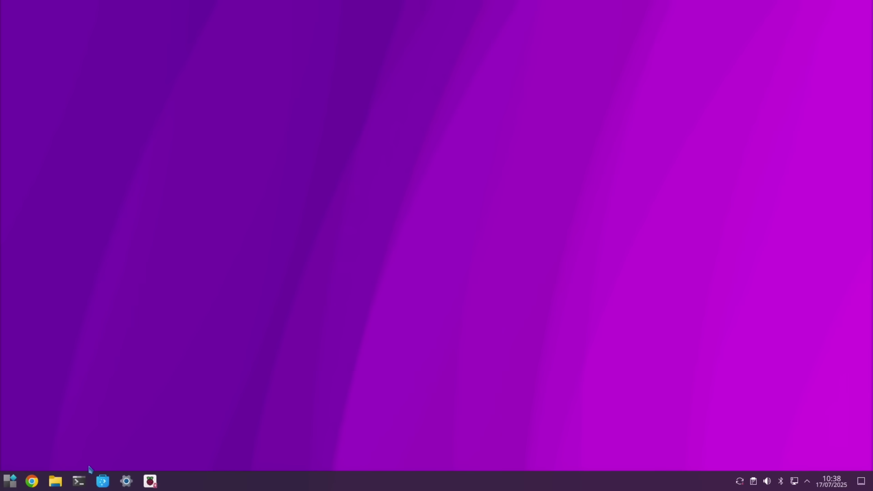
Step: In LXTerminal, install android-tools-adb with sudo apt install and confirm the package list
left_click(82, 481)
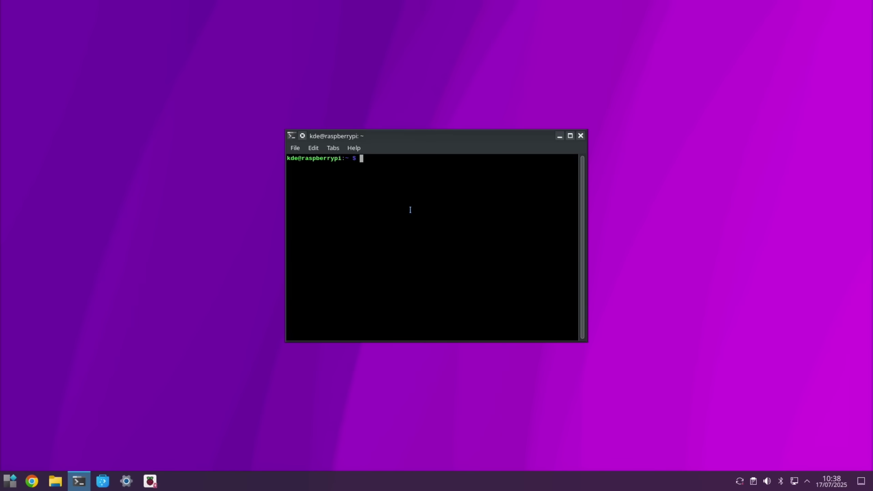
type("sudo apt install android-tools-adb && android-tools-fastboot")
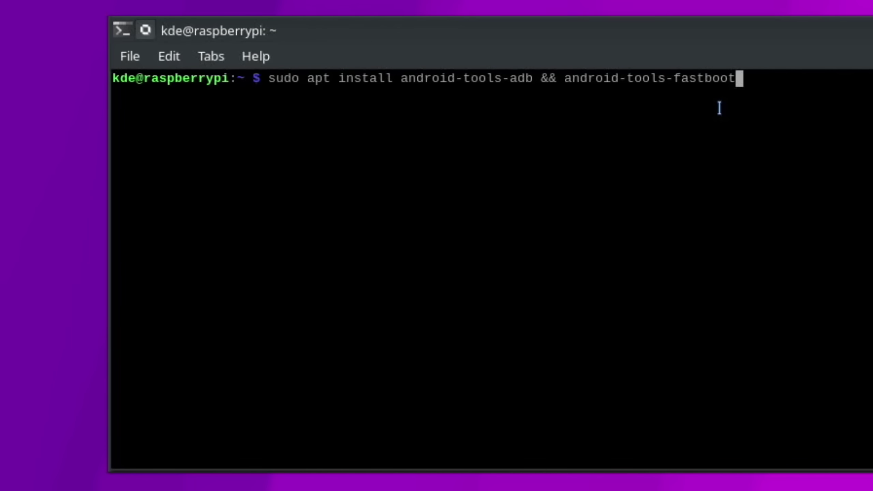
key("Return")
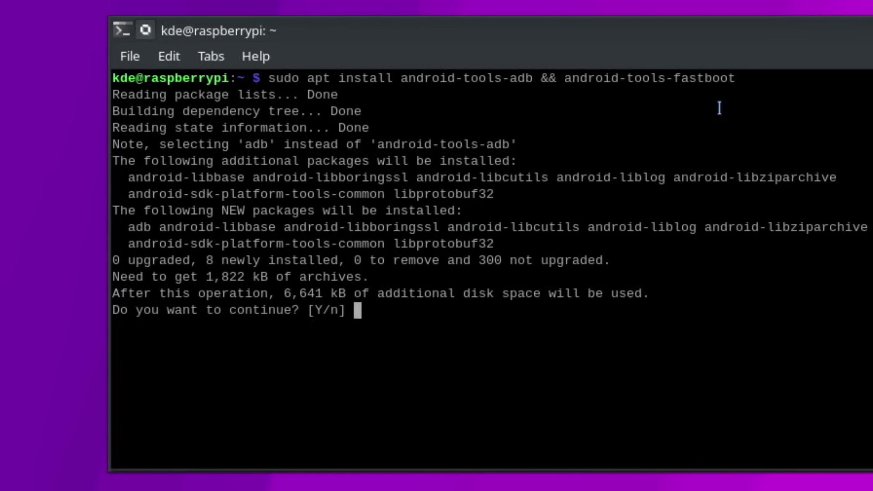
key("Return")
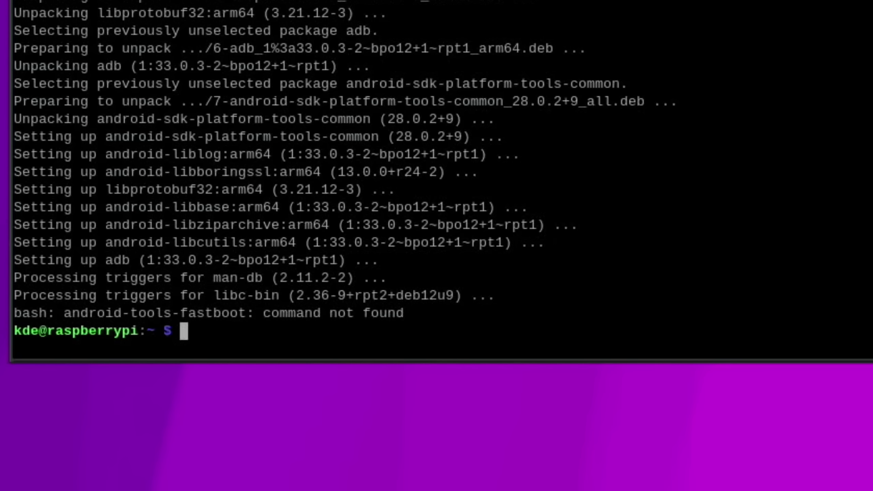
Step: Run adb devices and lsusb to confirm the attached Google Nexus/Pixel device, then enter adb root
type("adb ")
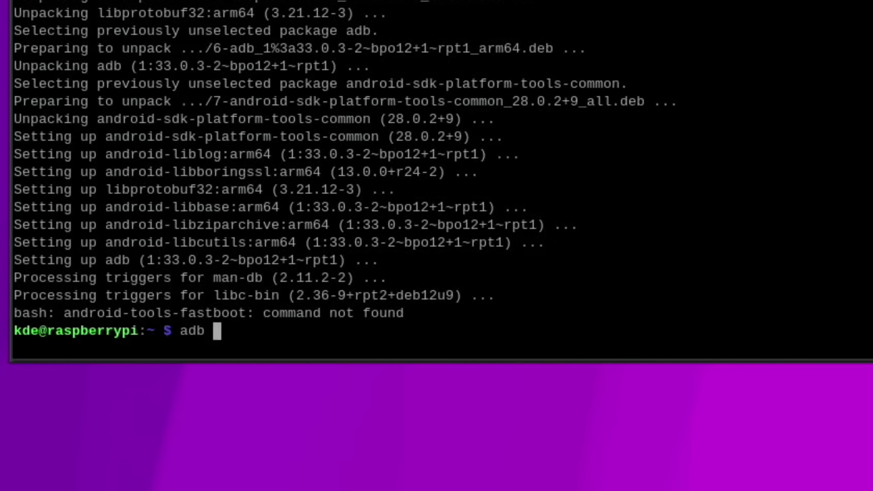
type("devices")
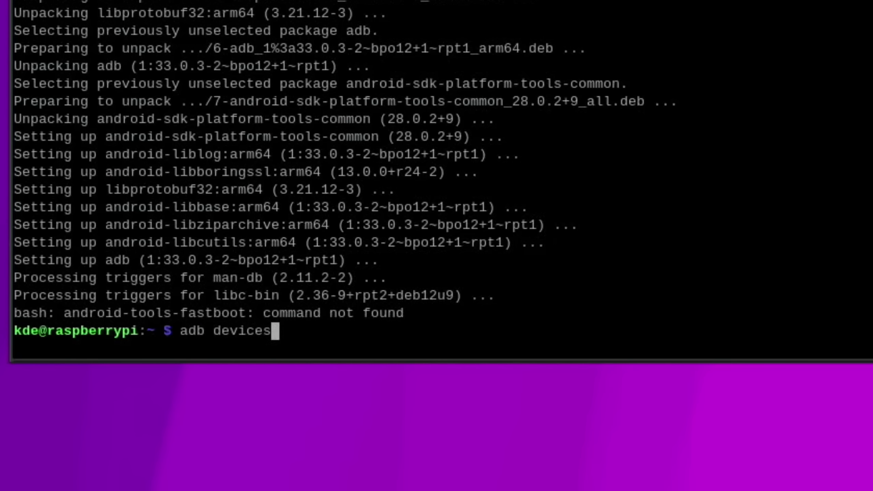
key("Return")
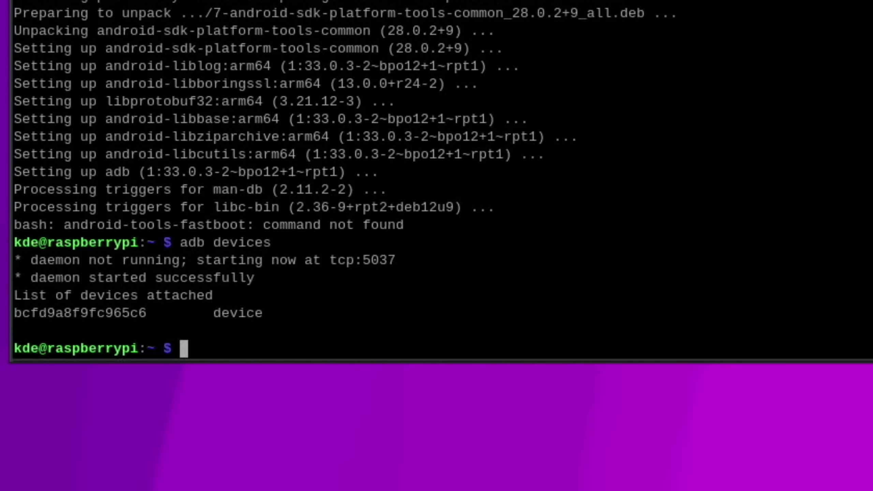
type("lsusb")
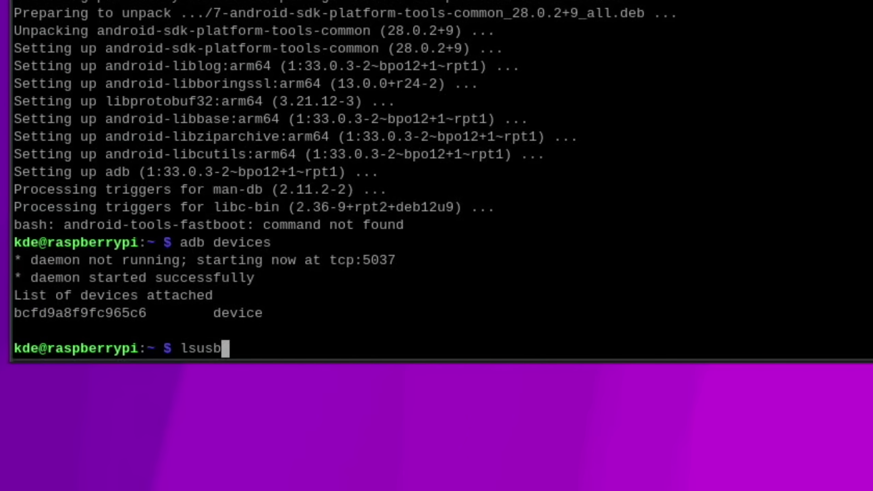
key("Return")
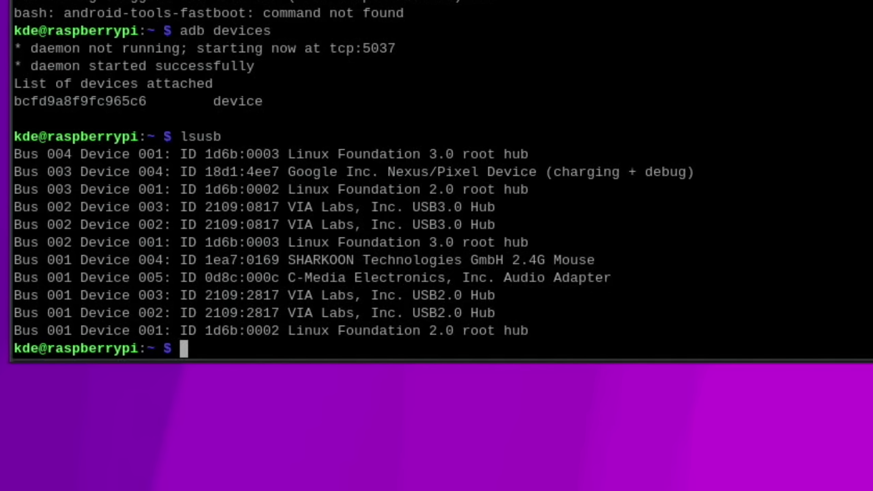
type("adb ")
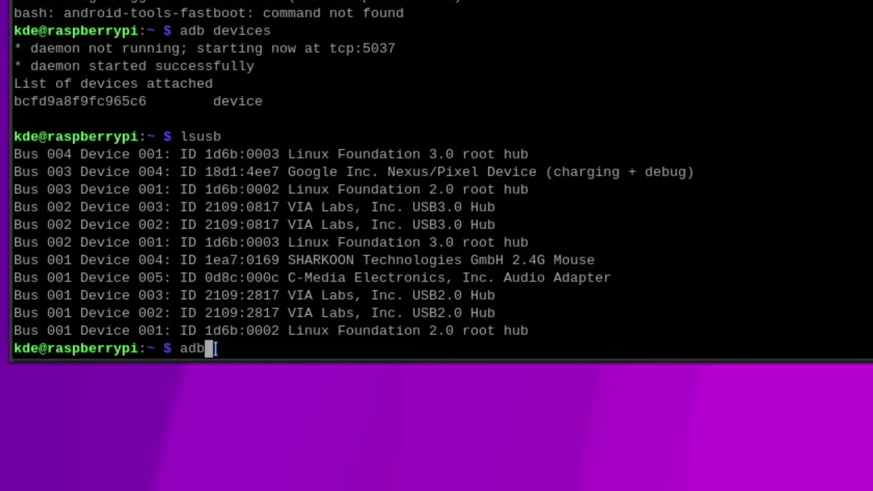
type("root")
Step: Restart adb as root, open adb shell, and paste the sqlite3 gservices.db android_id query
key("Return")
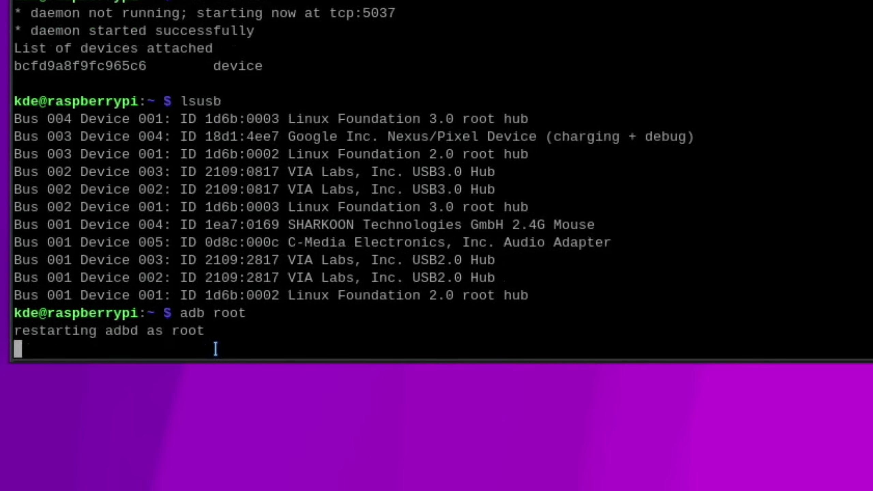
type("adb shell")
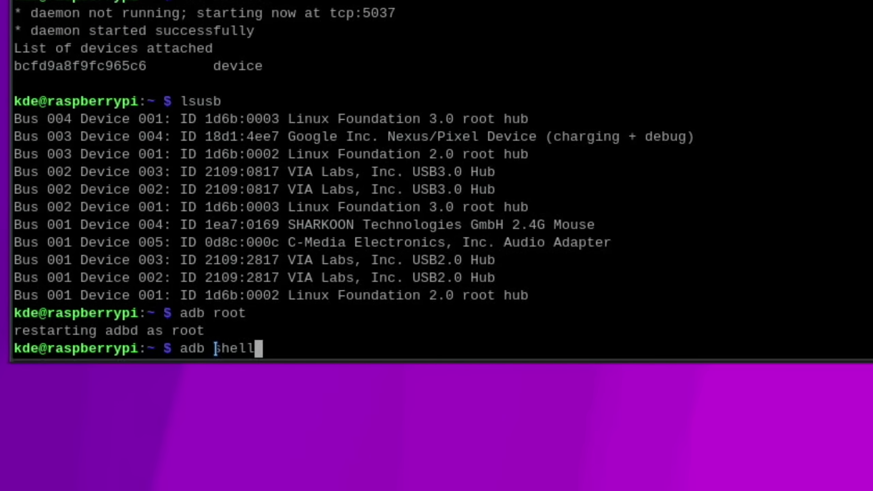
key("Return")
key("ctrl+shift+v")
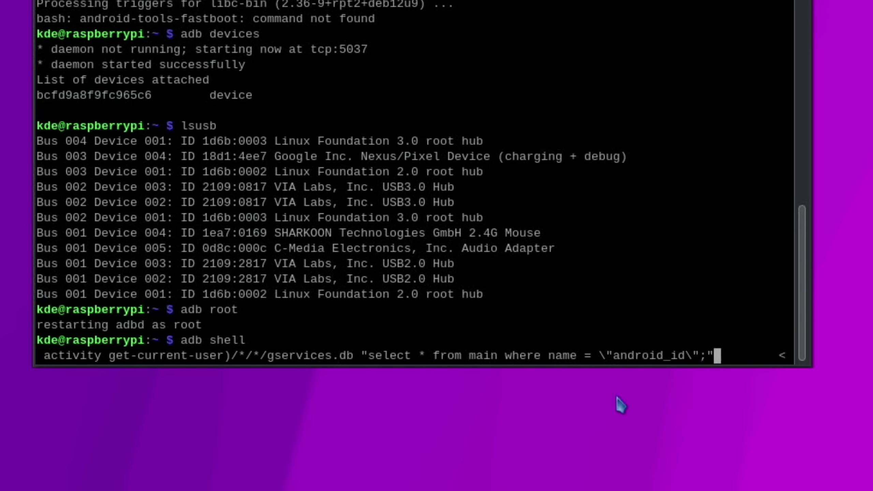
key("alt+Tab")
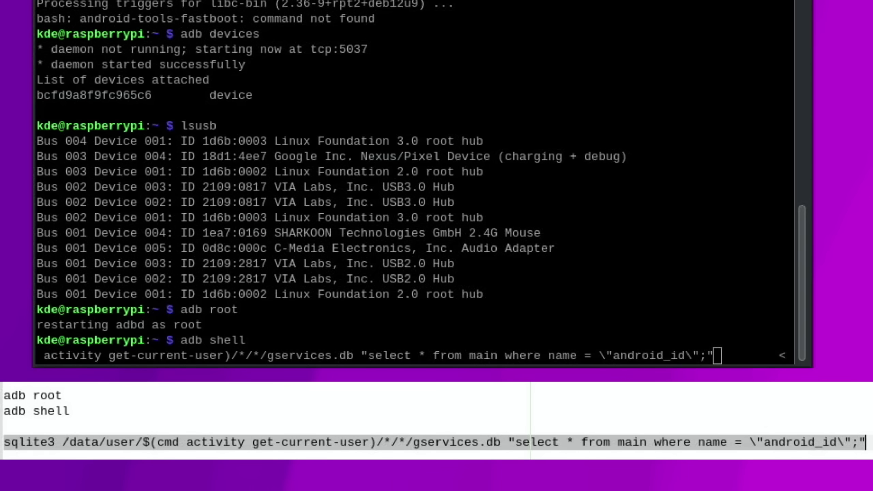
left_click(745, 358)
Step: Run the gservices query and copy the returned android_id value from Konsole
key("Return")
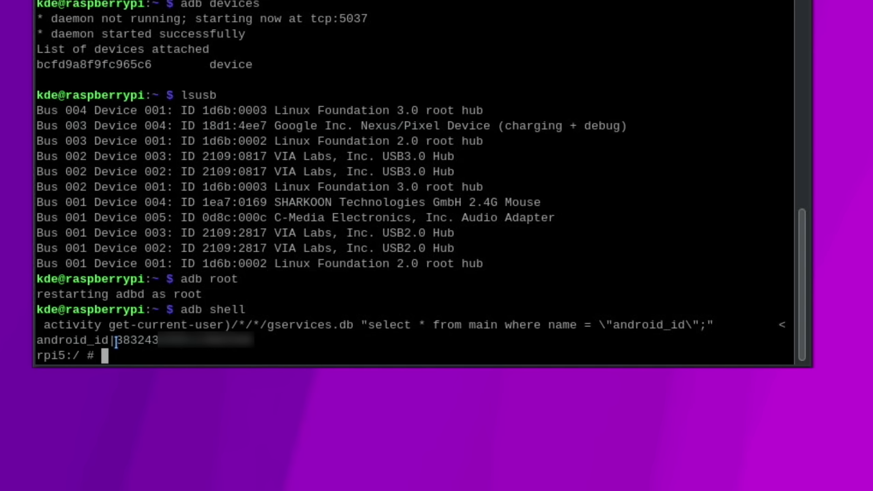
left_click_drag(117, 340, 259, 342)
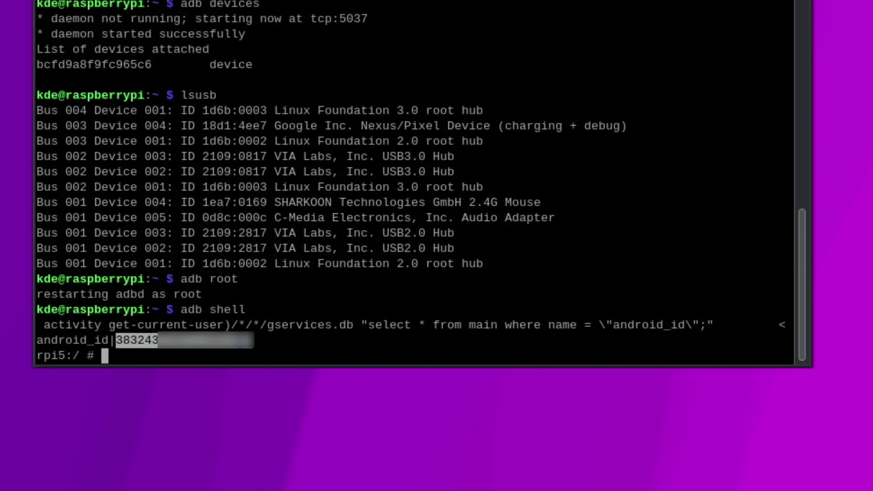
right_click(242, 351)
left_click(265, 412)
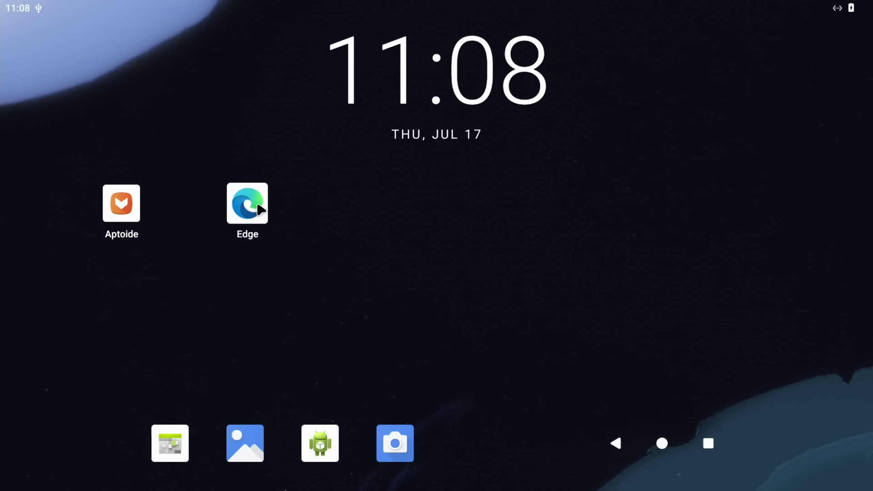
Step: In Edge, search 'konstakan' and open KonstaKANG's Raspberry Pi 5 AOSP Android 16 page
left_click(258, 207)
left_click(242, 65)
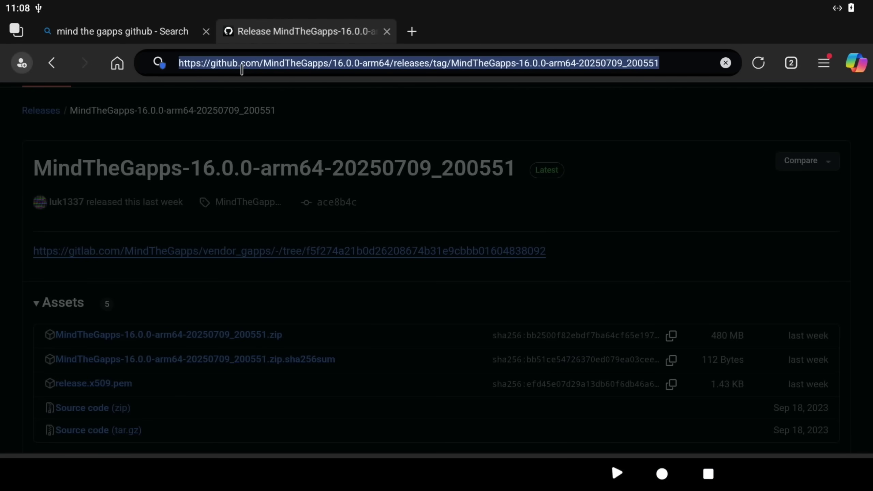
type("konsta")
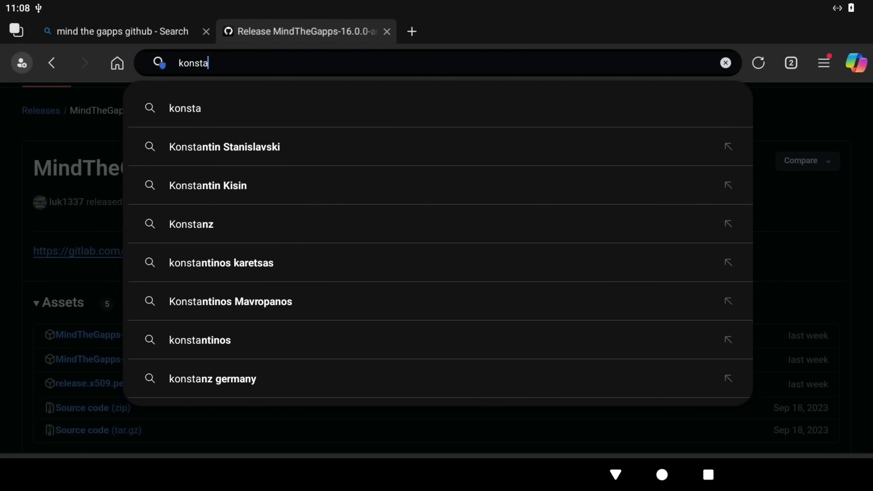
type("kan")
key("Return")
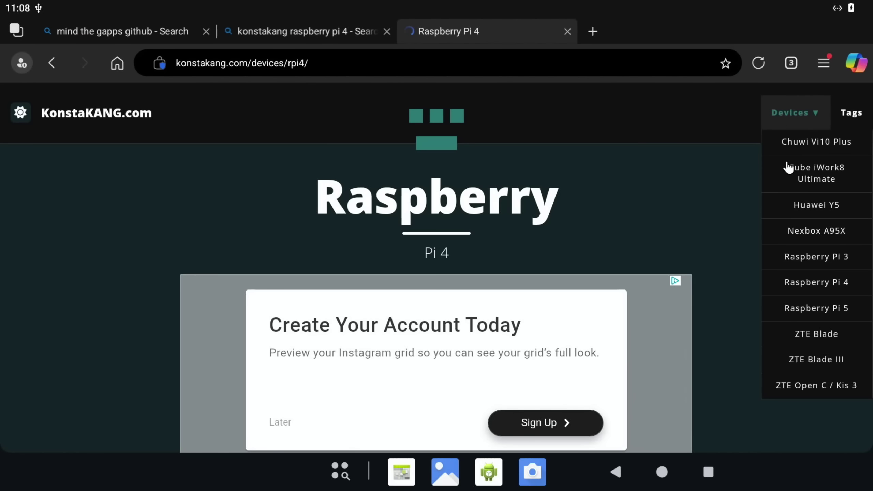
left_click(803, 308)
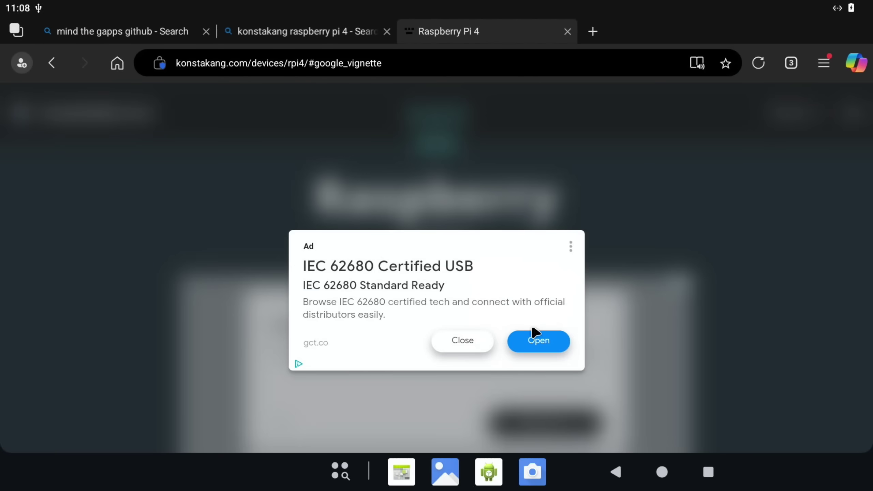
left_click(483, 345)
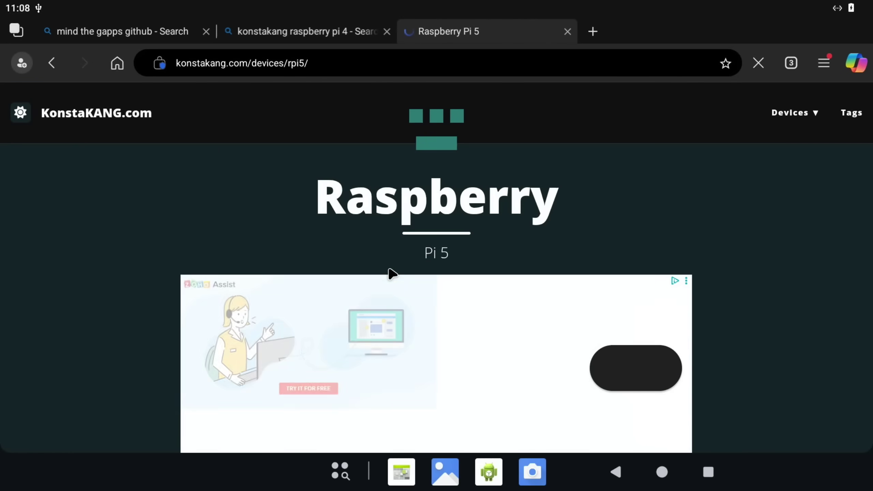
scroll(392, 274, "down", 5)
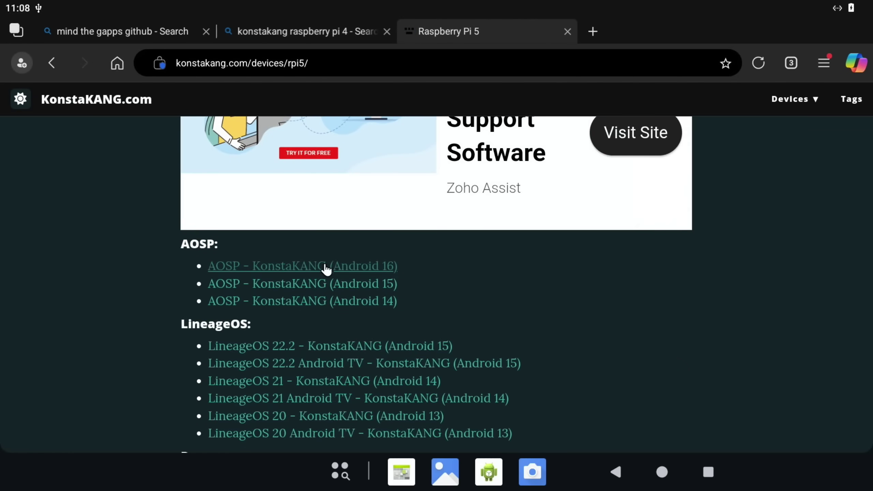
left_click(326, 269)
Step: Find 'framew' on the page and follow the Framework Android ID registration link
scroll(546, 261, "down", 3)
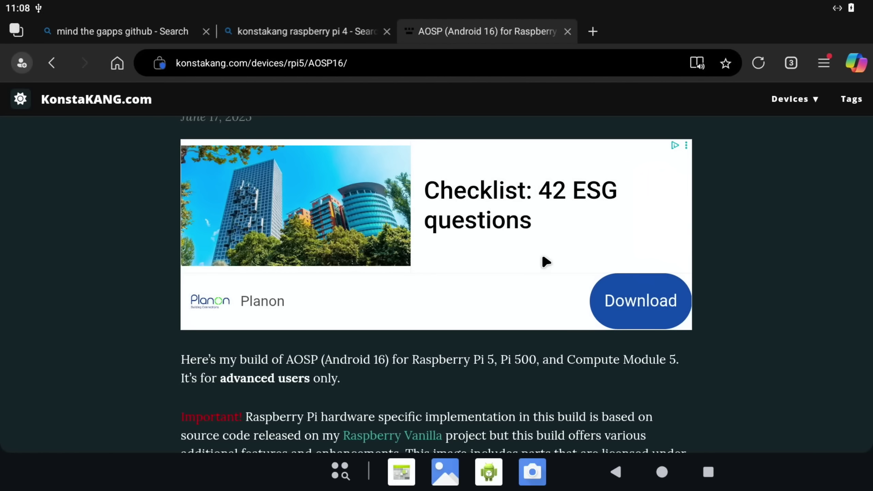
key("ctrl+f")
type("d")
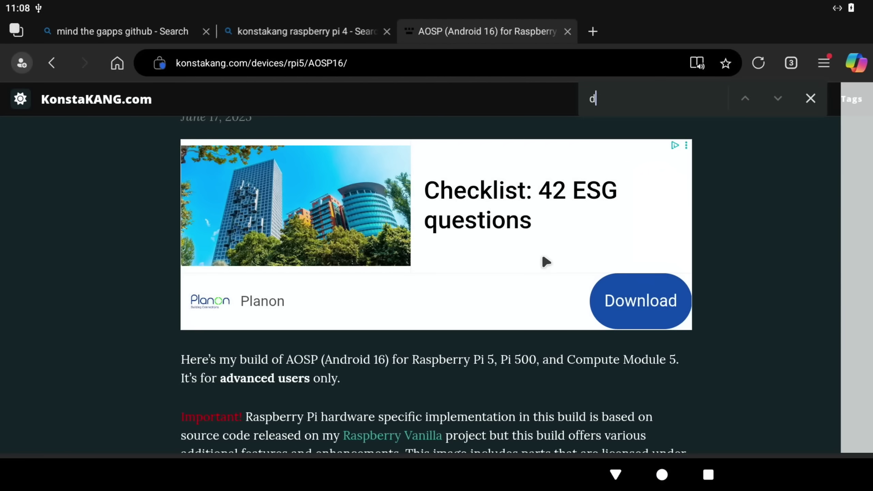
type("evice")
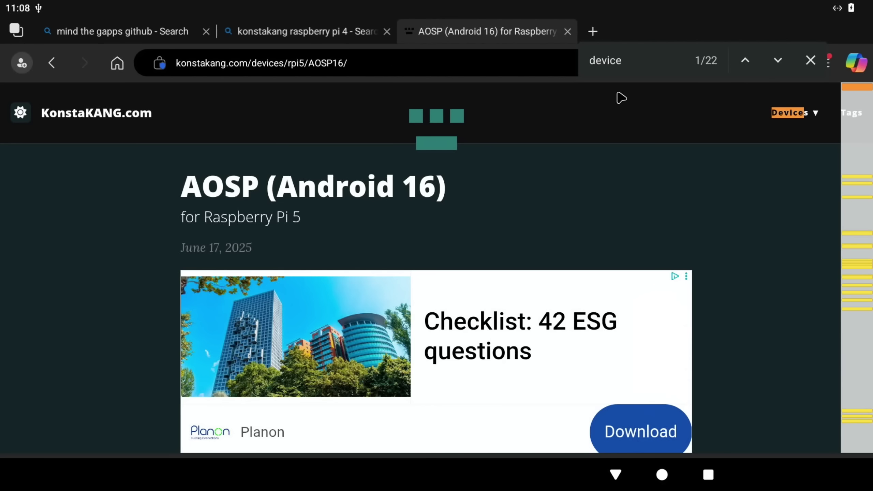
key("BackSpace")
key("BackSpace")
key("BackSpace")
key("BackSpace")
key("BackSpace")
key("BackSpace")
type("framew")
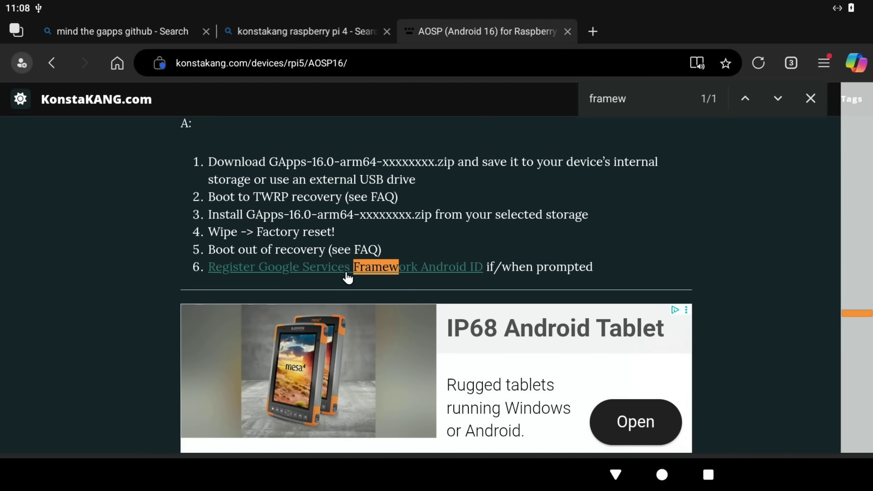
left_click(431, 271)
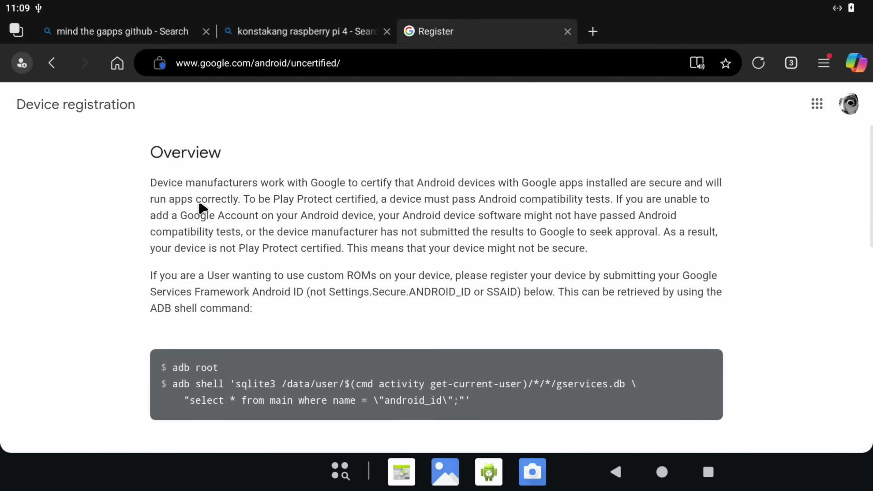
Step: Enter the android_id, pass the not-a-robot check, and register the device
scroll(208, 215, "down", 5)
scroll(212, 223, "down", 1)
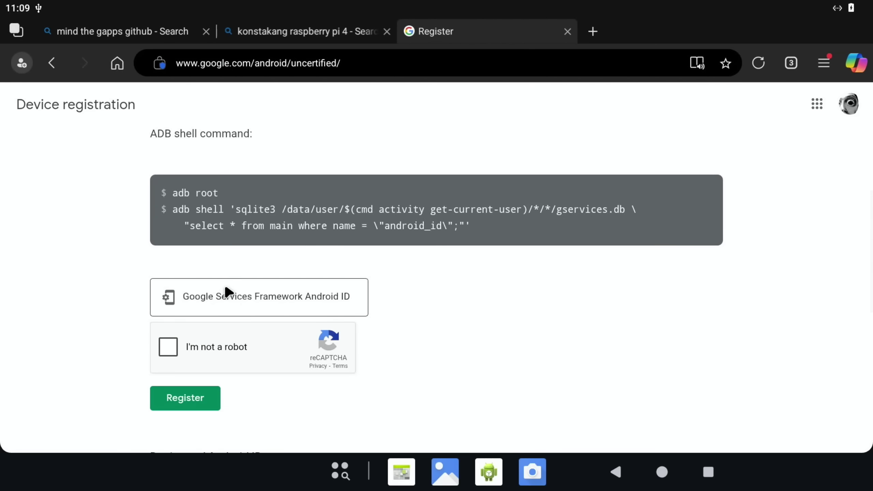
left_click(228, 296)
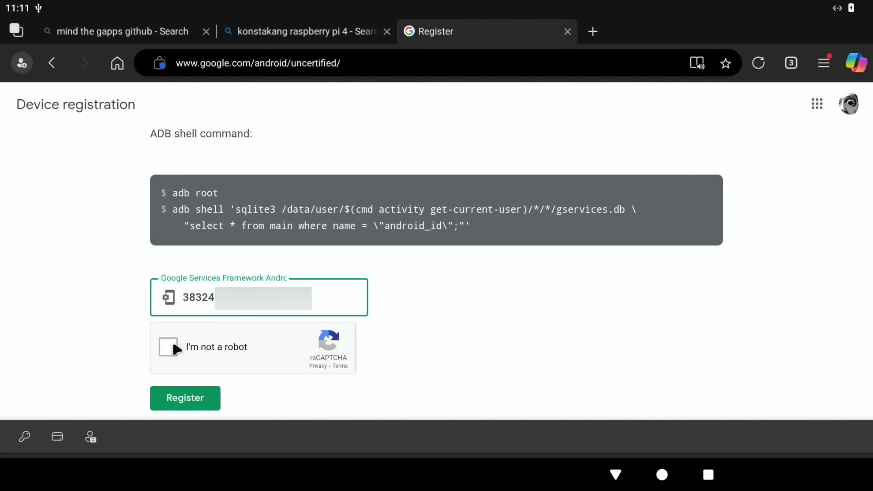
left_click(174, 344)
scroll(172, 347, "down", 4)
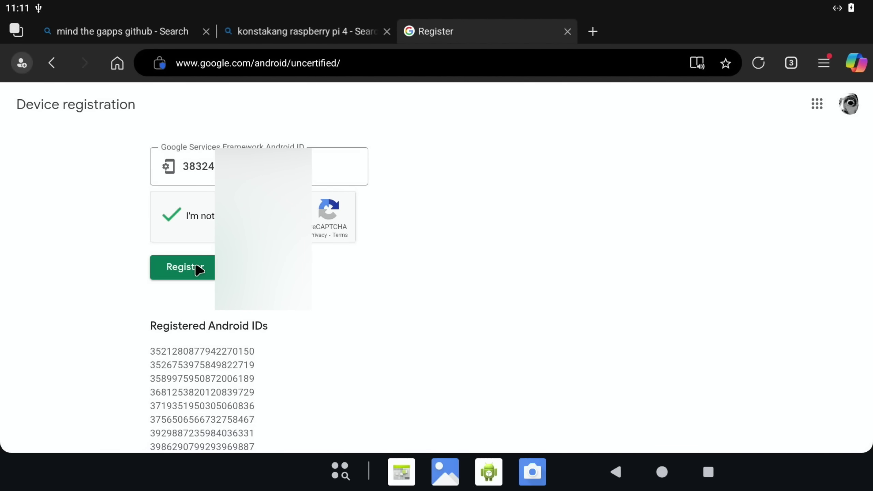
left_click(195, 266)
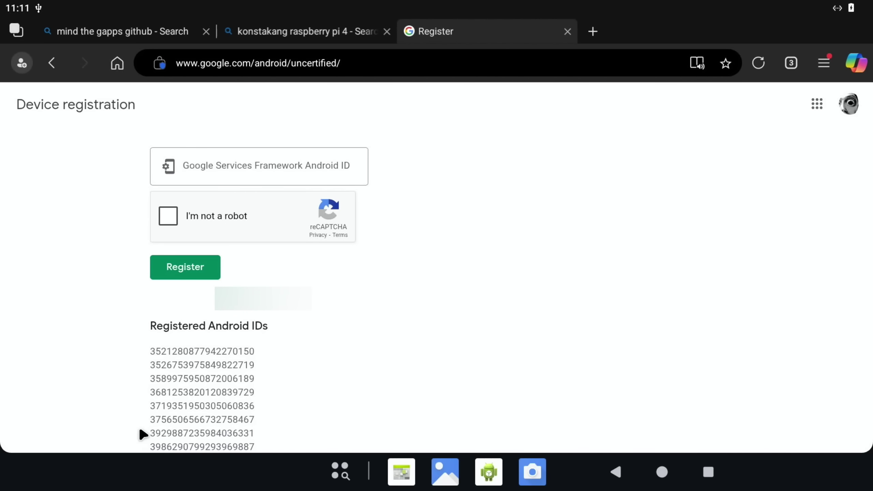
Step: Close all three open Edge tabs
left_click(568, 32)
left_click(387, 32)
left_click(207, 31)
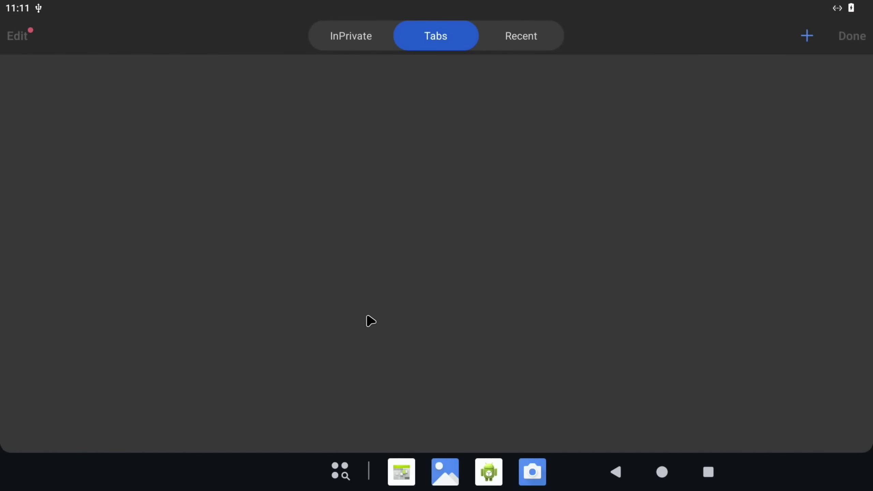
Step: Return to the Android home screen and swipe up from the dock to show the app drawer
left_click(661, 474)
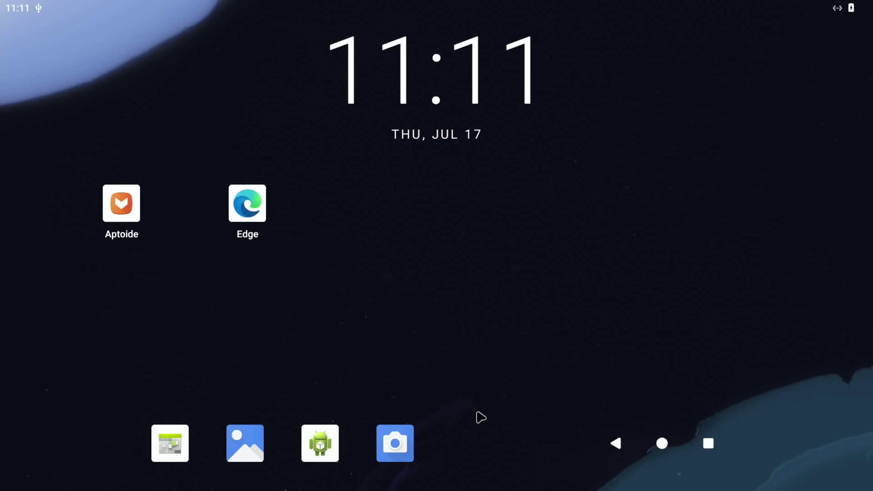
left_click_drag(478, 416, 476, 138)
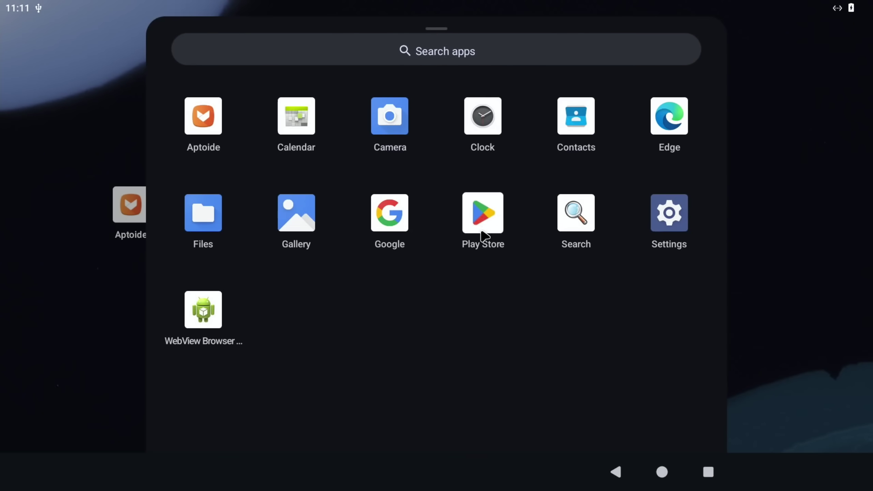
Step: Launch Play Store, begin signing in, and acknowledge the Play Protect certification warning
left_click(485, 203)
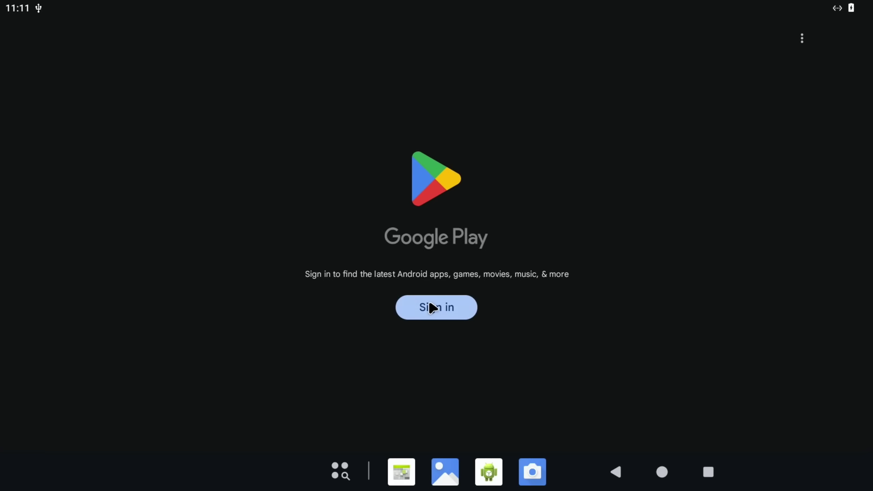
left_click(431, 306)
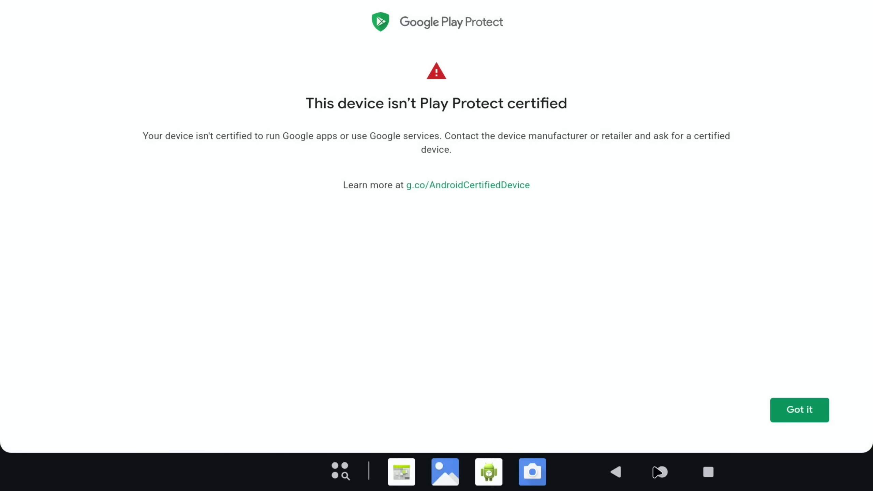
left_click(662, 476)
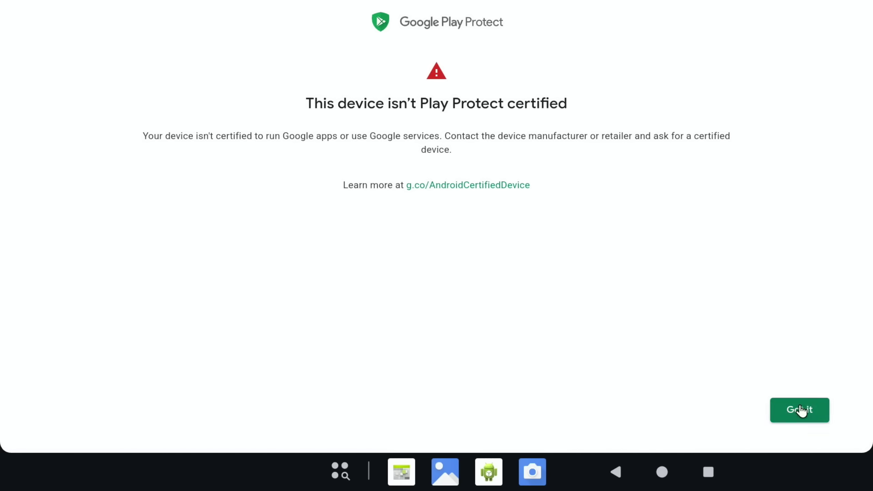
left_click(801, 410)
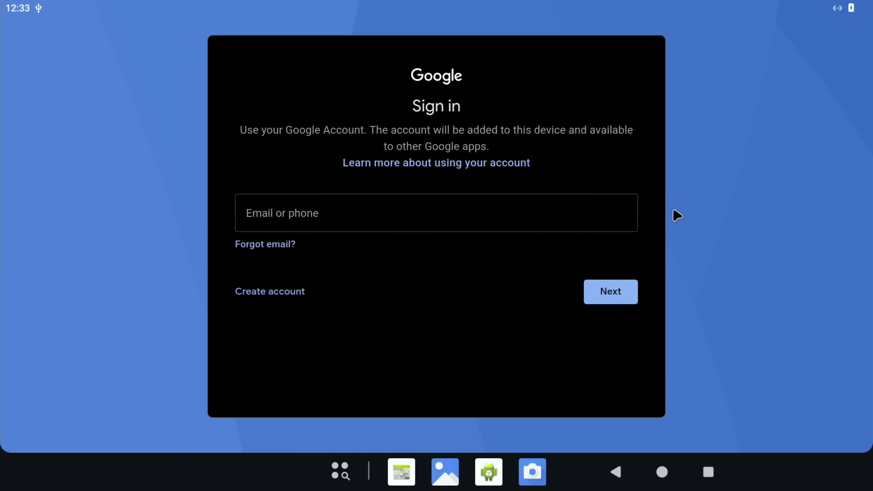
Step: Enter the Google account e-mail and password, then accept the Google terms of service
left_click(335, 226)
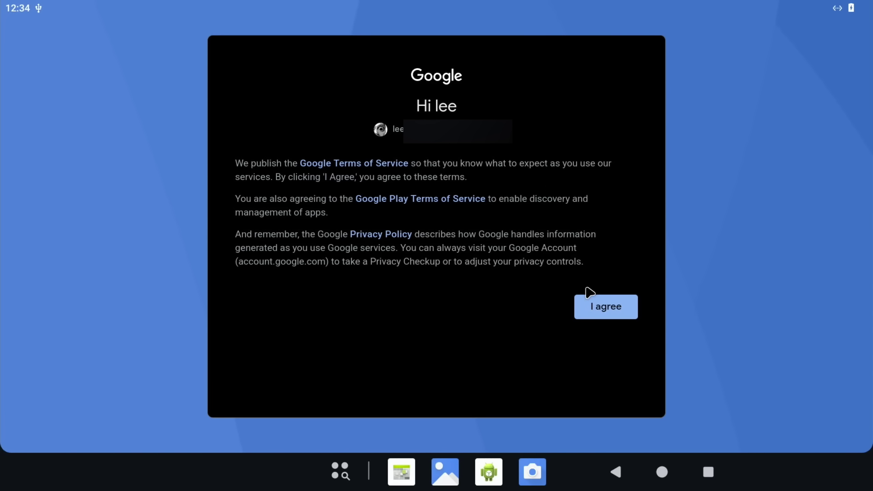
left_click(621, 308)
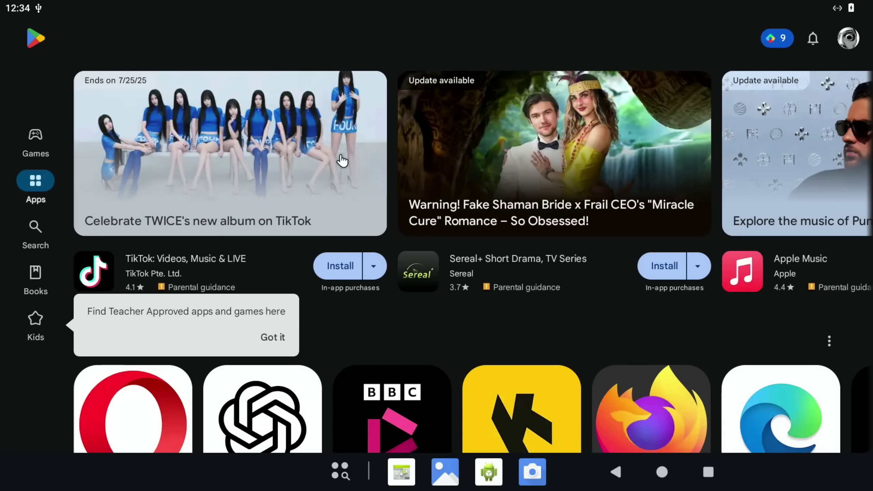
Step: Browse the Play Store home, dismiss the Teacher Approved tip and open the Games section
scroll(425, 119, "right", 10)
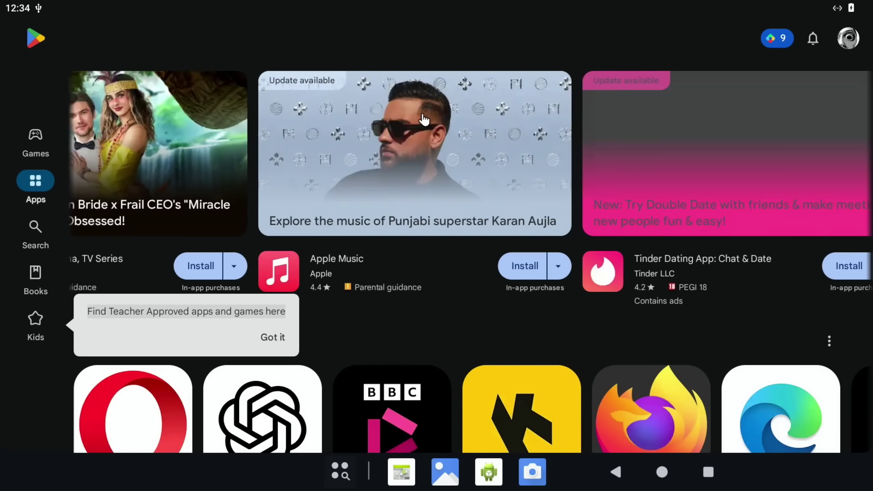
scroll(425, 119, "left", 8)
scroll(425, 119, "down", 3)
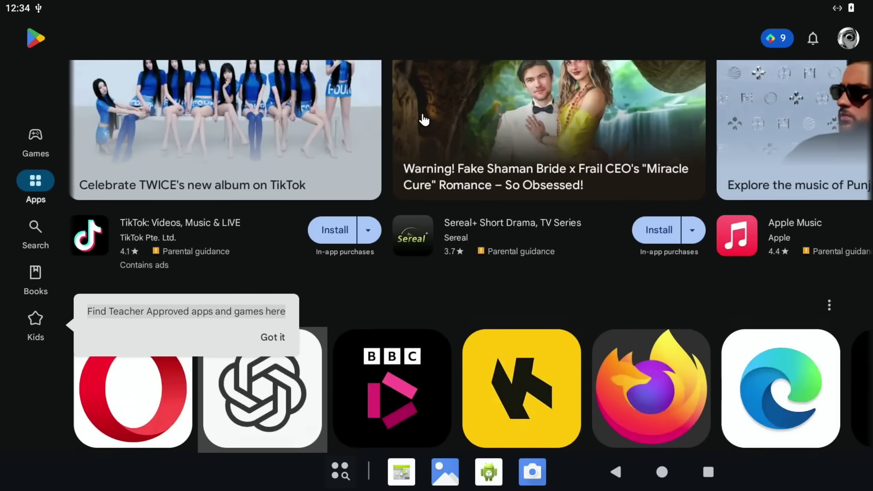
scroll(425, 119, "right", 10)
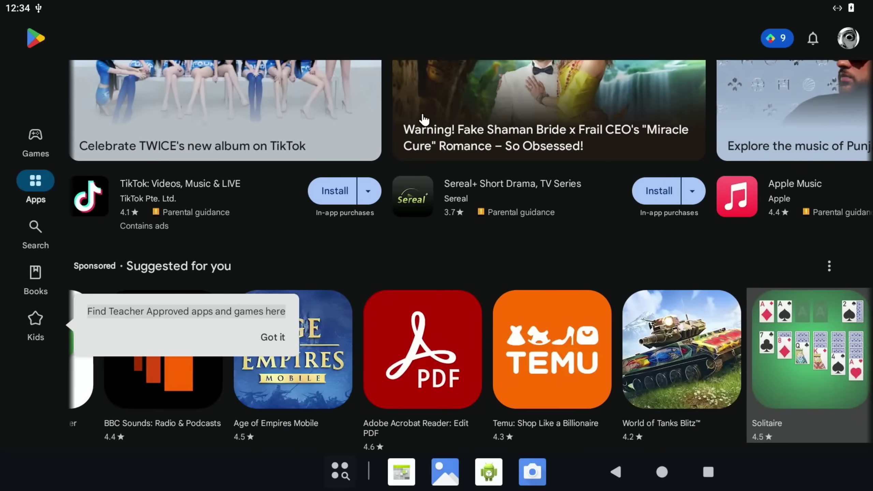
scroll(424, 120, "down", 6)
scroll(425, 119, "down", 10)
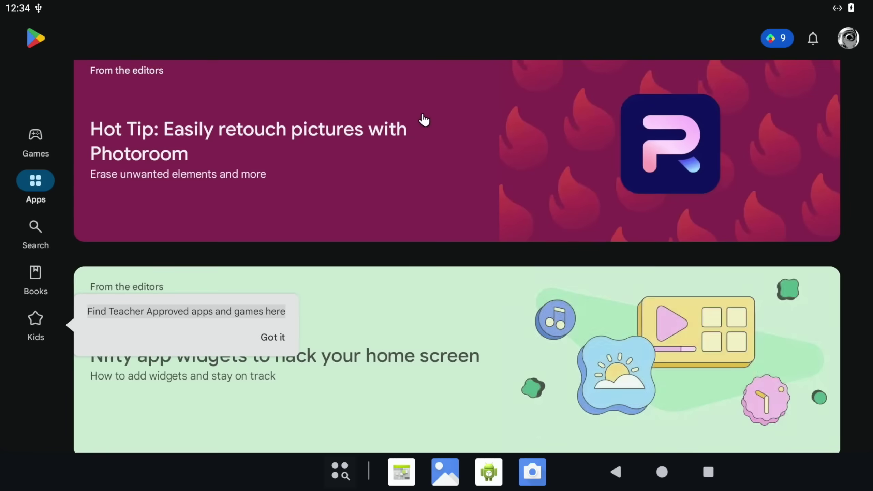
scroll(424, 120, "up", 4)
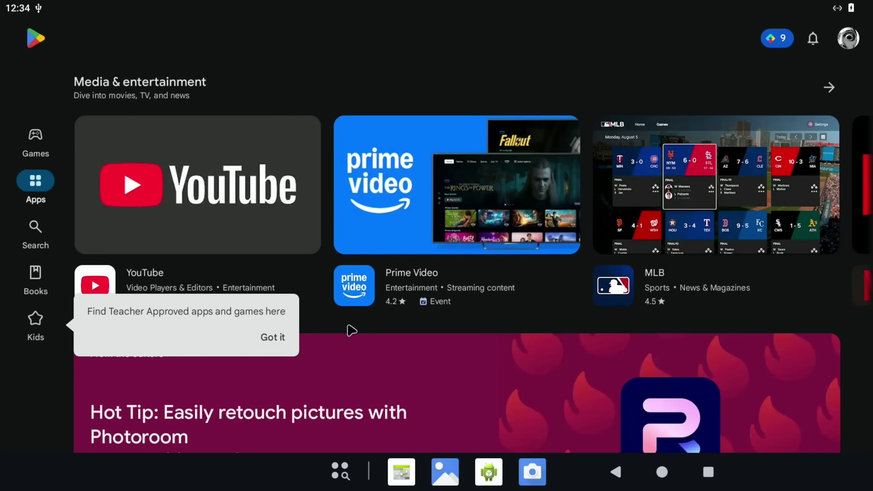
left_click(284, 339)
left_click(44, 139)
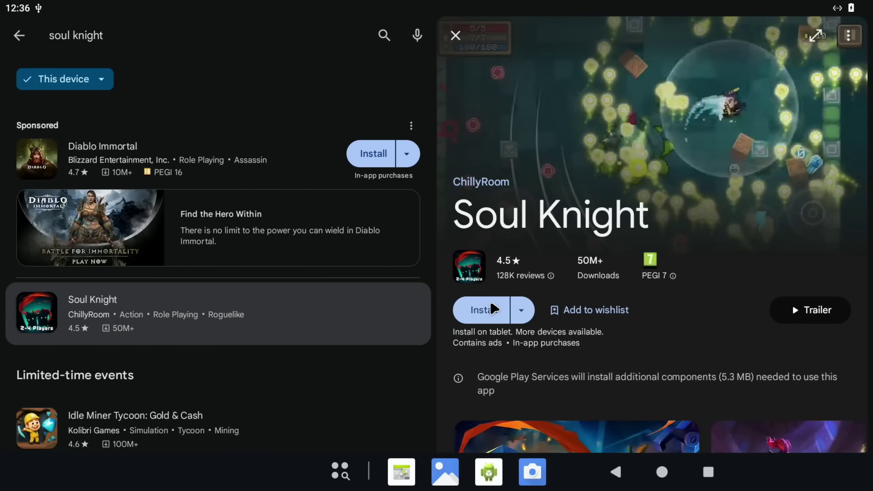
Step: Install Soul Knight, enter the portal, start a Level Mode run and walk the knight right and up
left_click(492, 310)
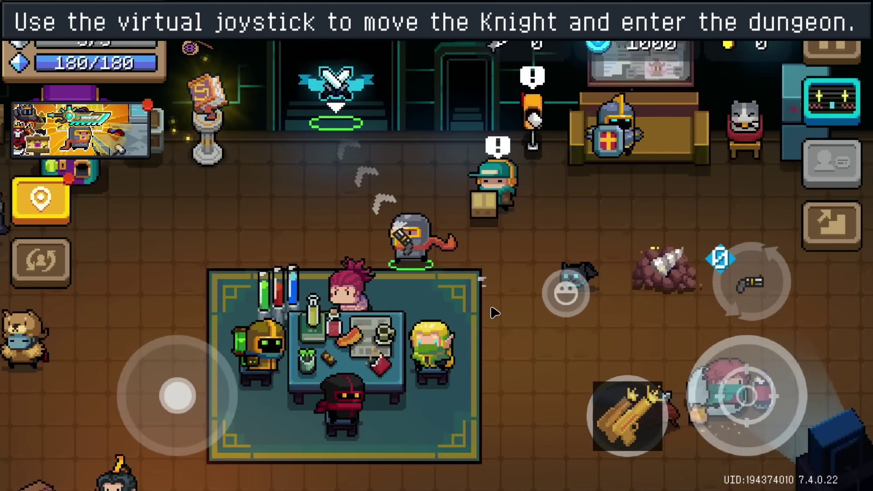
key("w")
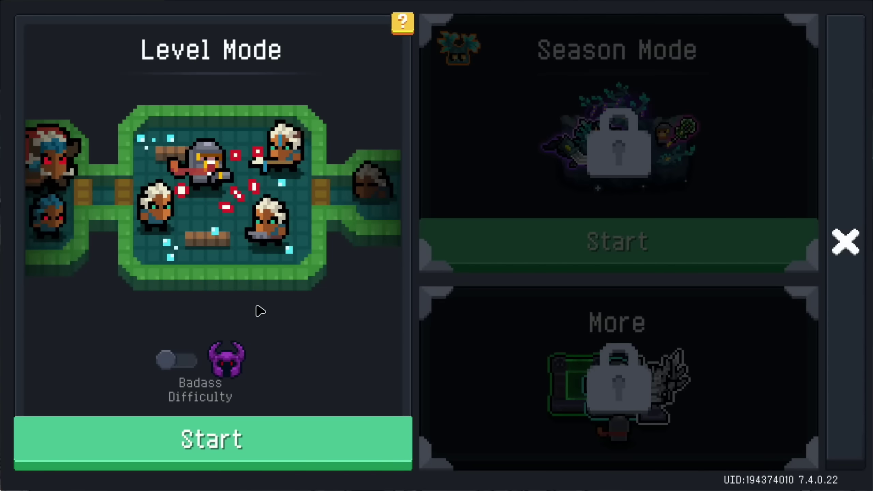
left_click(253, 436)
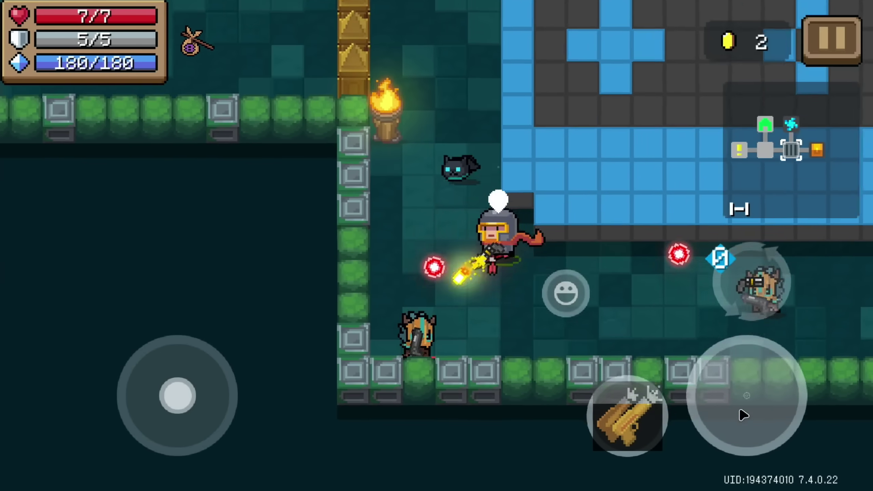
key("d")
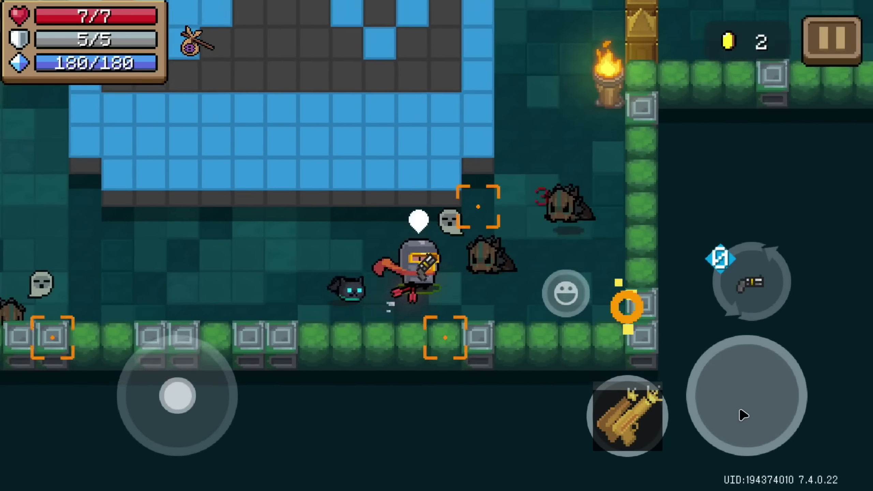
key("w")
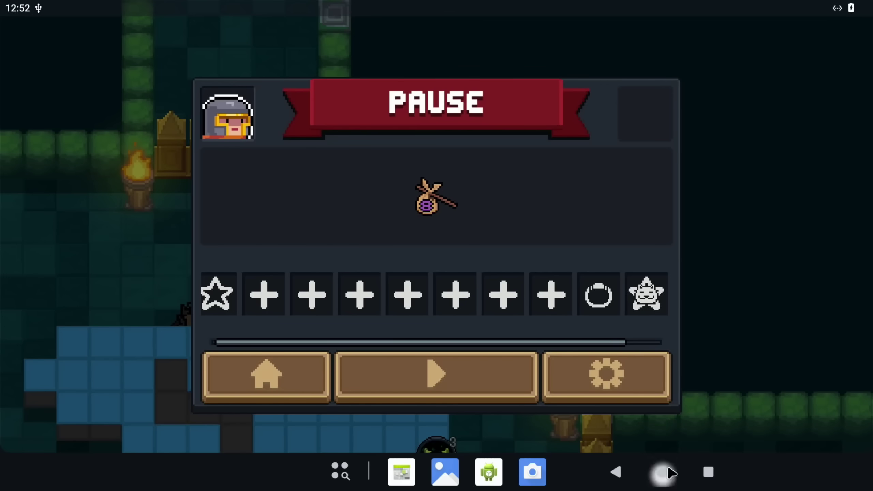
Step: Return to the Android home screen, where the Soul Knight icon now sits beside Aptoide and Edge
left_click(668, 471)
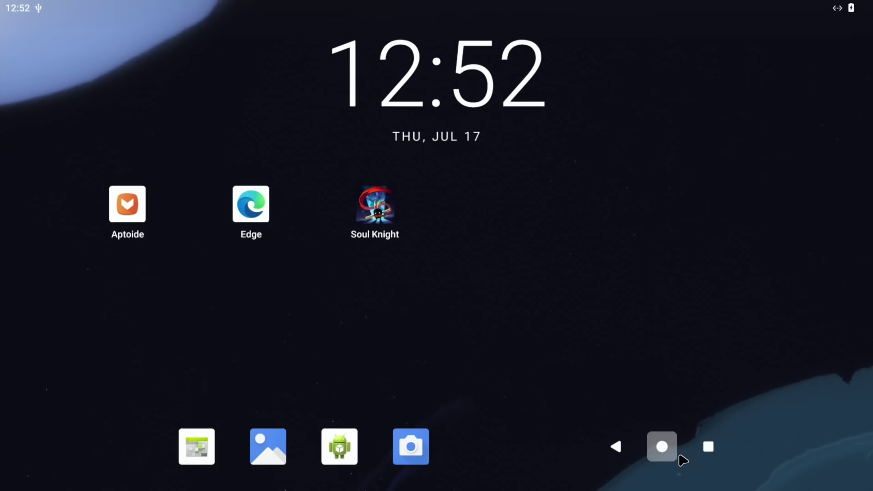